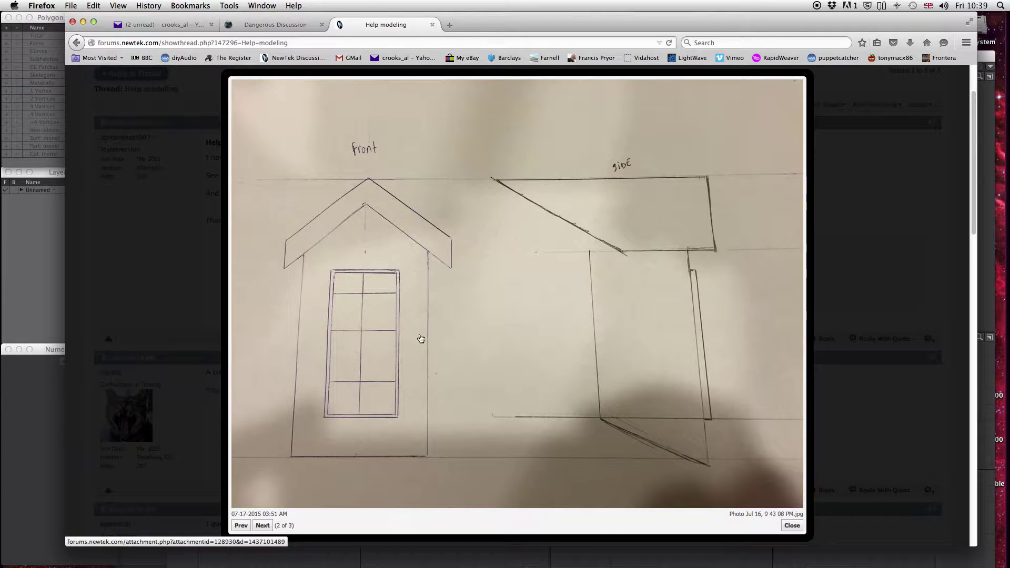
- Switch to LightWave Modeler and draw a box about 13.6 m wide, 23.5 m high and 10.8 m deep, centred on X
{"action": "key", "text": "super+m"}
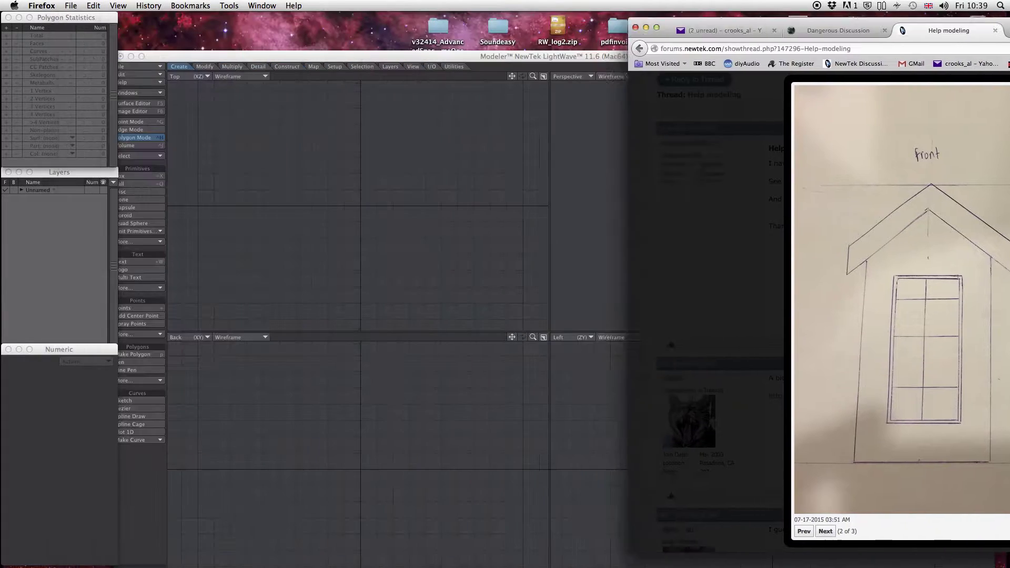
{"action": "left_click_drag", "start_coordinate": [494, 57], "coordinate": [499, 20]}
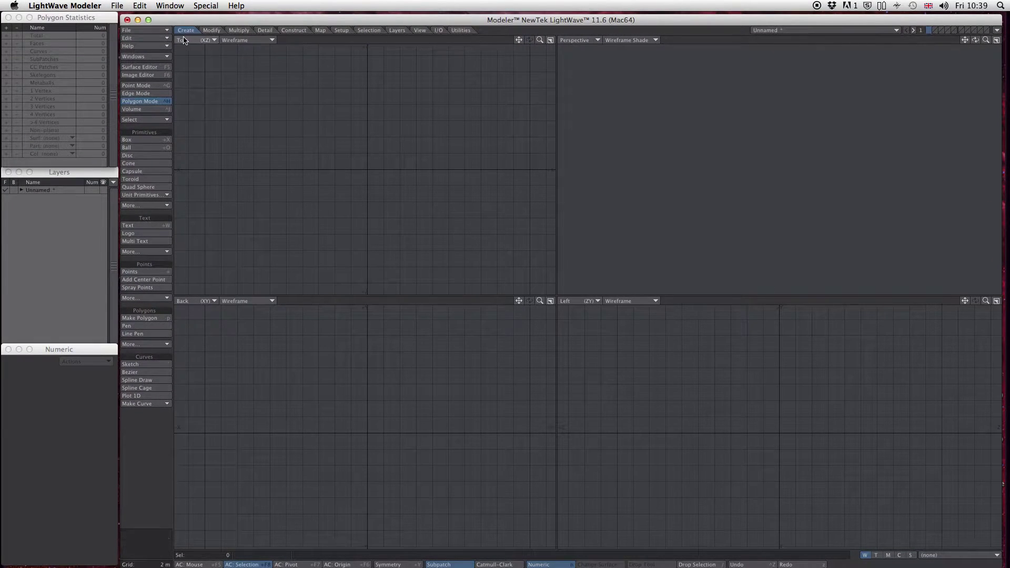
{"action": "left_click", "coordinate": [142, 140]}
{"action": "left_click_drag", "start_coordinate": [333, 410], "coordinate": [445, 524]}
{"action": "left_click_drag", "start_coordinate": [393, 416], "coordinate": [385, 347]}
{"action": "left_click_drag", "start_coordinate": [387, 434], "coordinate": [361, 435]}
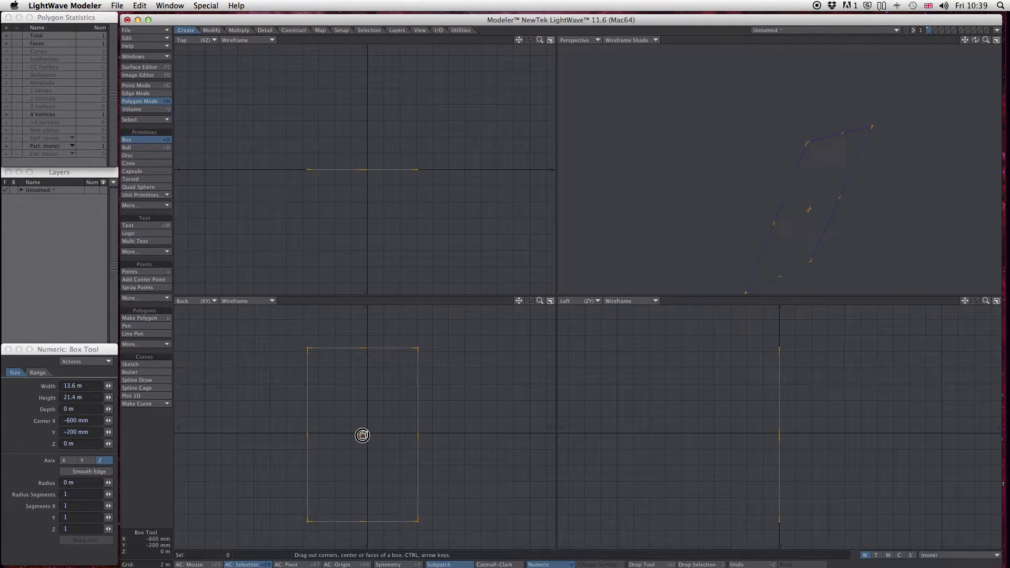
{"action": "left_click_drag", "start_coordinate": [368, 150], "coordinate": [374, 81]}
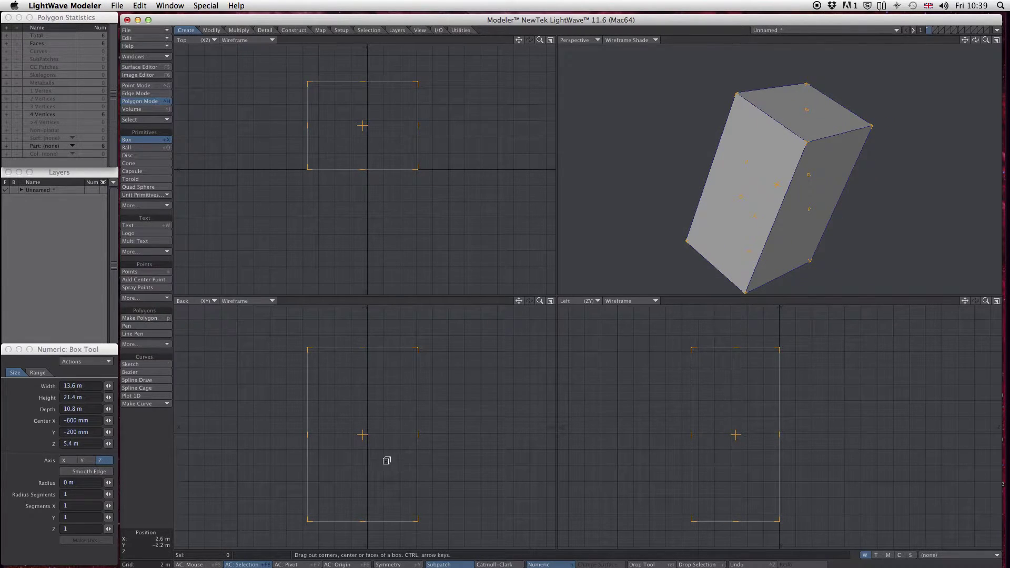
{"action": "left_click_drag", "start_coordinate": [363, 521], "coordinate": [363, 539]}
{"action": "left_click_drag", "start_coordinate": [371, 443], "coordinate": [376, 434]}
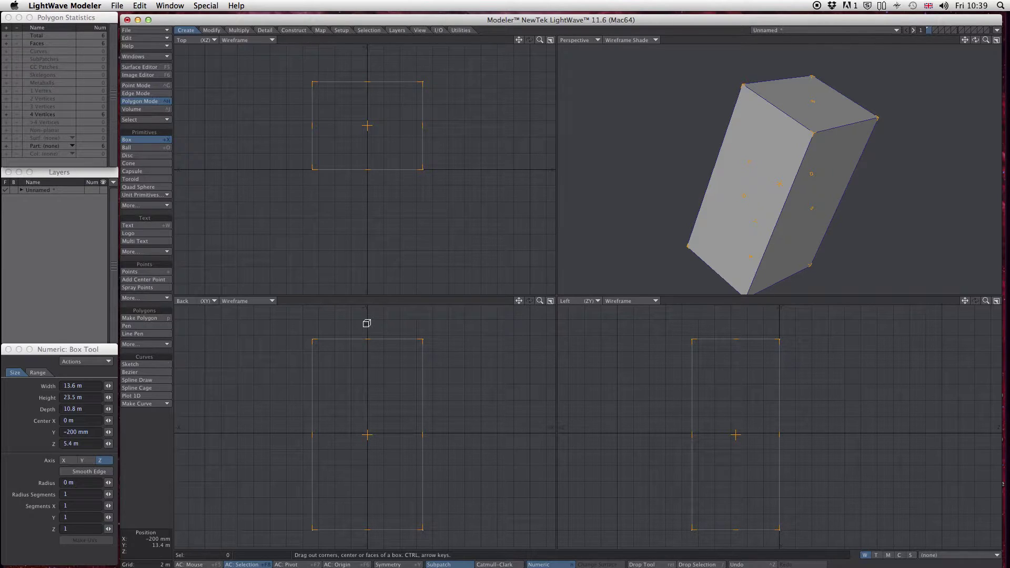
- Split the box into 2 segments along X, drop the Box tool and centre the box on the origin
{"action": "left_click", "coordinate": [76, 506]}
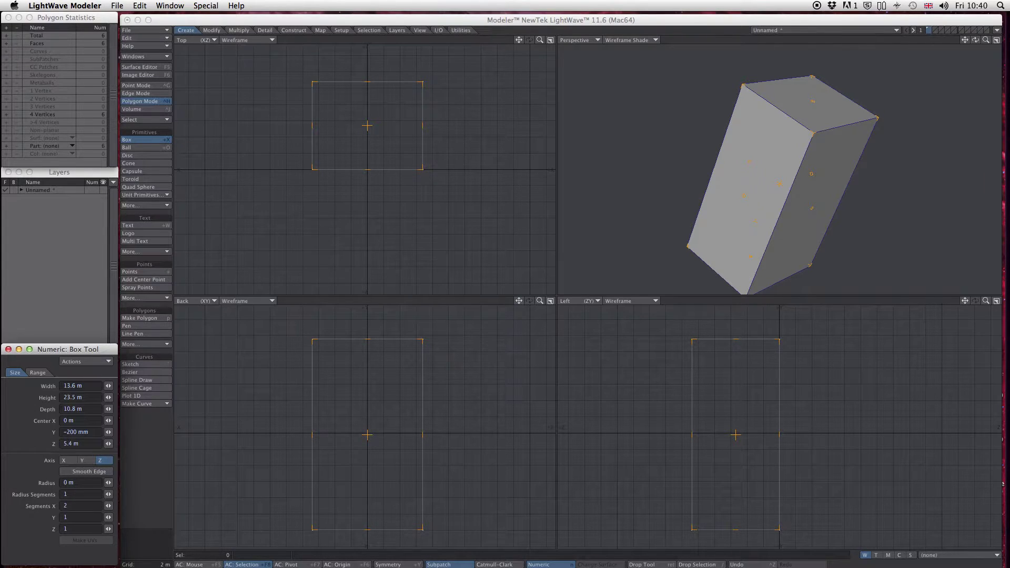
{"action": "key", "text": "Tab"}
{"action": "left_click", "coordinate": [383, 402]}
{"action": "left_click_drag", "start_coordinate": [382, 401], "coordinate": [367, 432]}
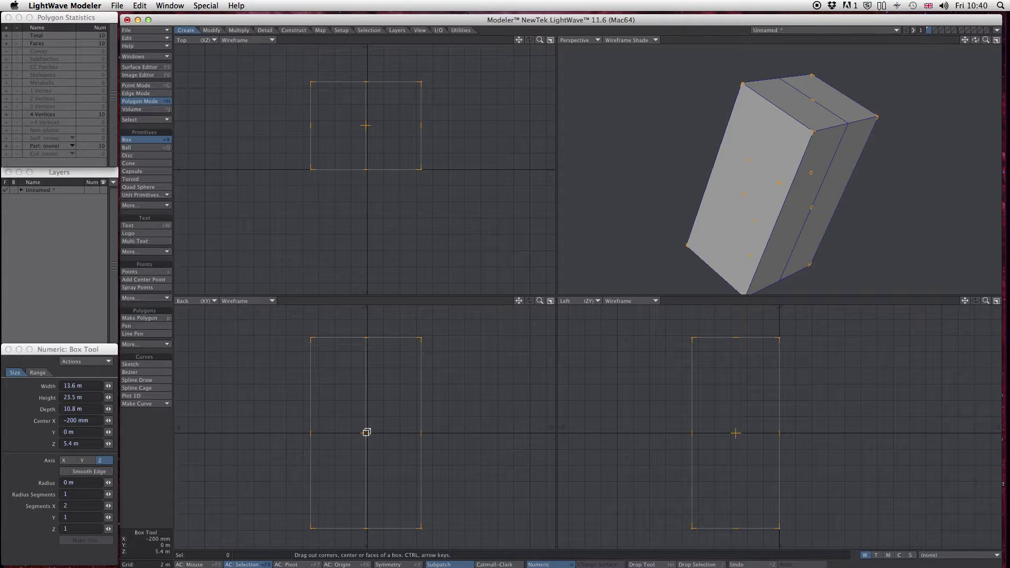
{"action": "key", "text": "Left"}
{"action": "key", "text": "space"}
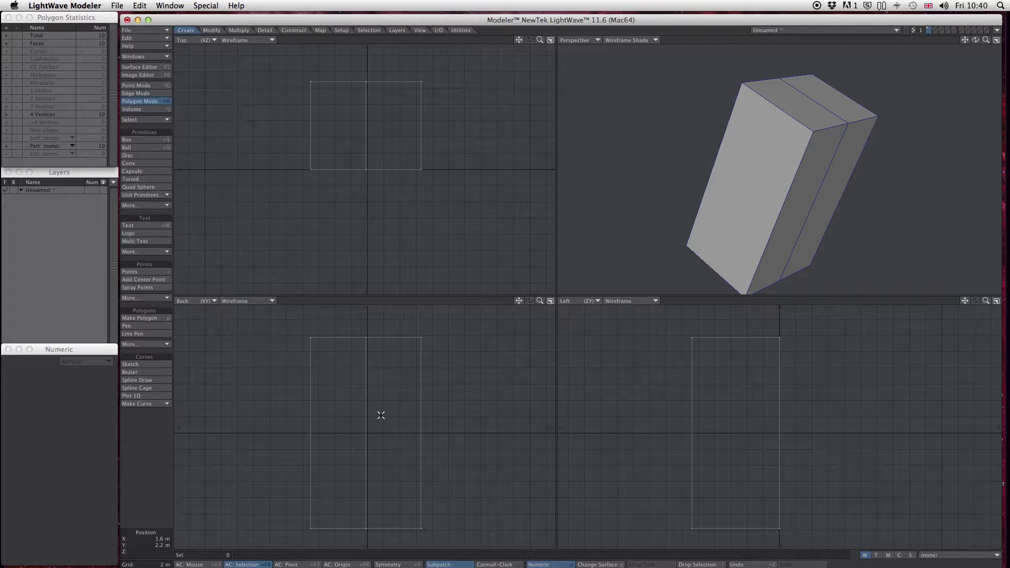
{"action": "key", "text": "ctrl+z"}
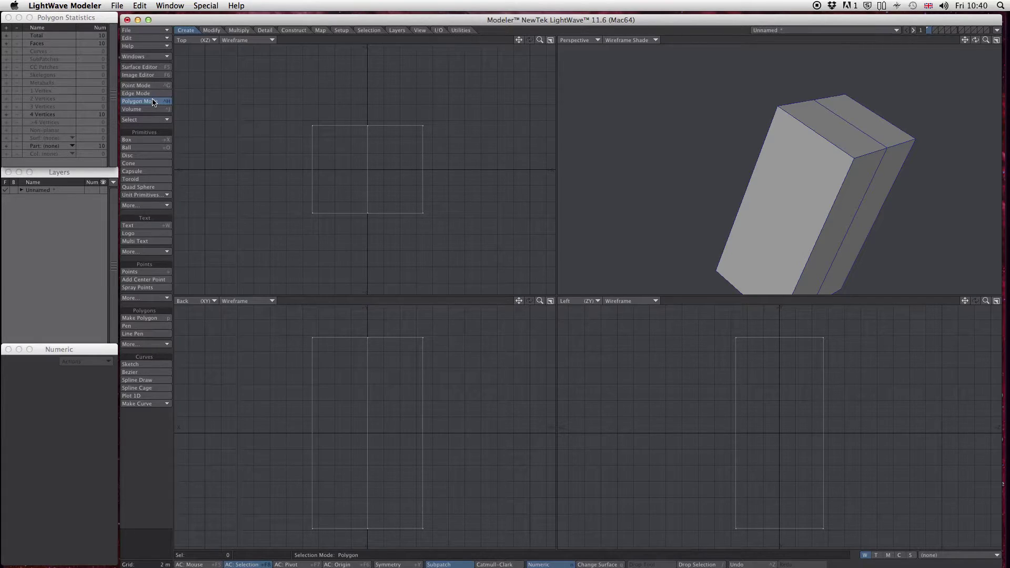
- Delete all polygons on the positive X half of the box, including its outer side
{"action": "key", "text": "ctrl+j"}
{"action": "left_click_drag", "start_coordinate": [395, 108], "coordinate": [395, 235]}
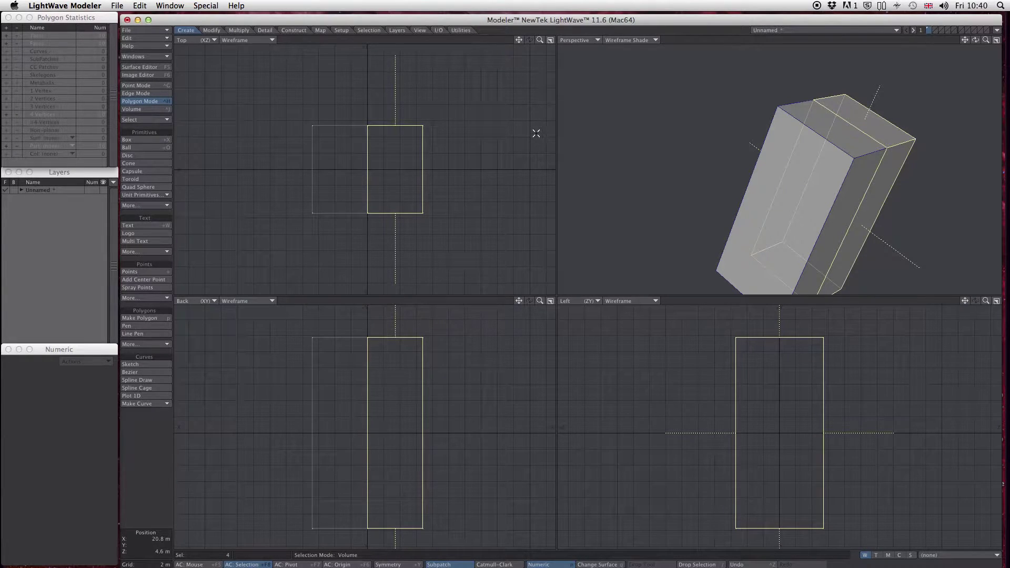
{"action": "key", "text": "Delete"}
{"action": "left_click", "coordinate": [420, 377]}
{"action": "key", "text": "Delete"}
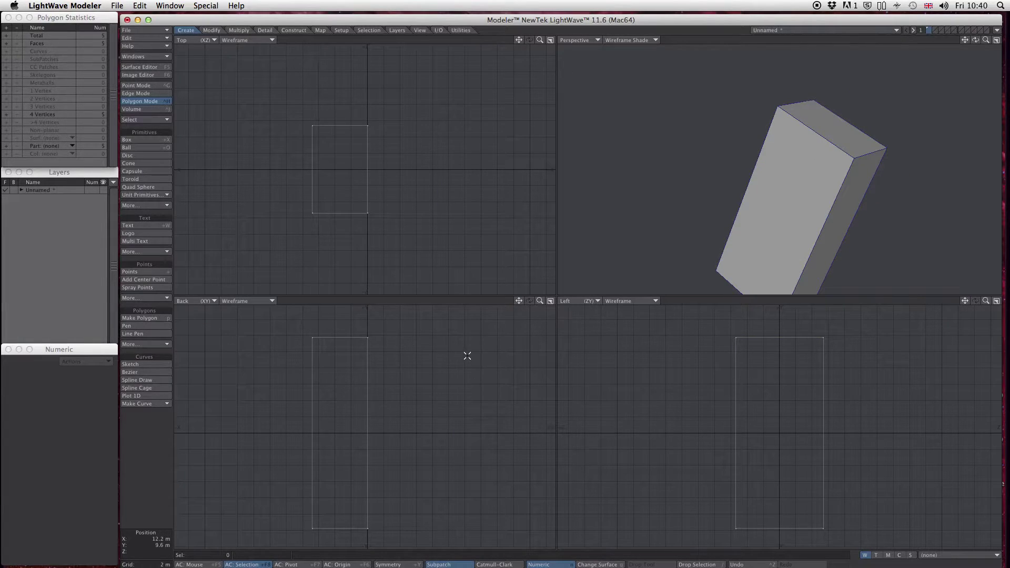
- Select the two top points on the half box's centre line and activate the Move tool
{"action": "left_click_drag", "start_coordinate": [706, 217], "coordinate": [766, 171], "text": "alt"}
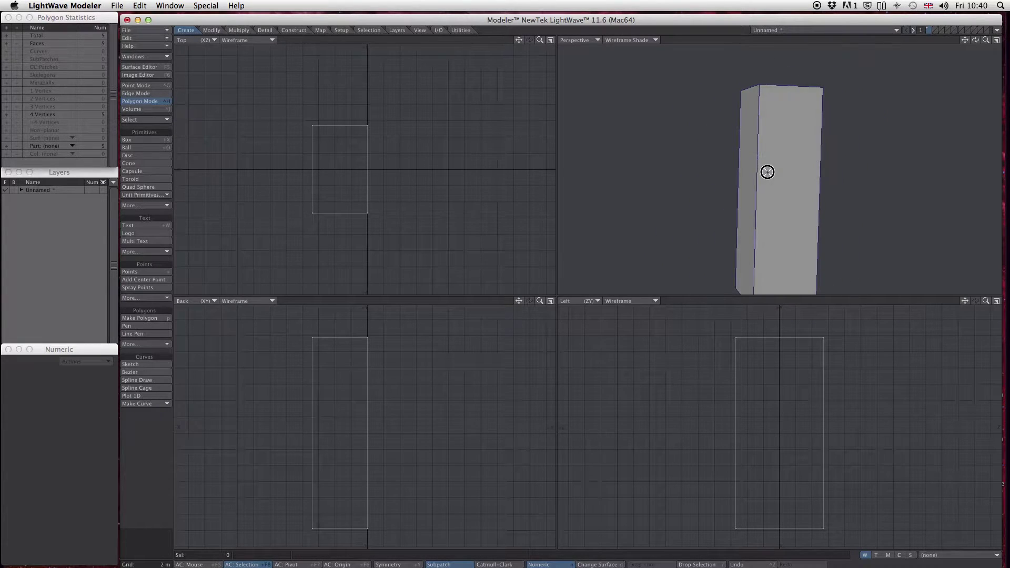
{"action": "scroll", "coordinate": [400, 394], "scroll_direction": "down", "scroll_amount": 2}
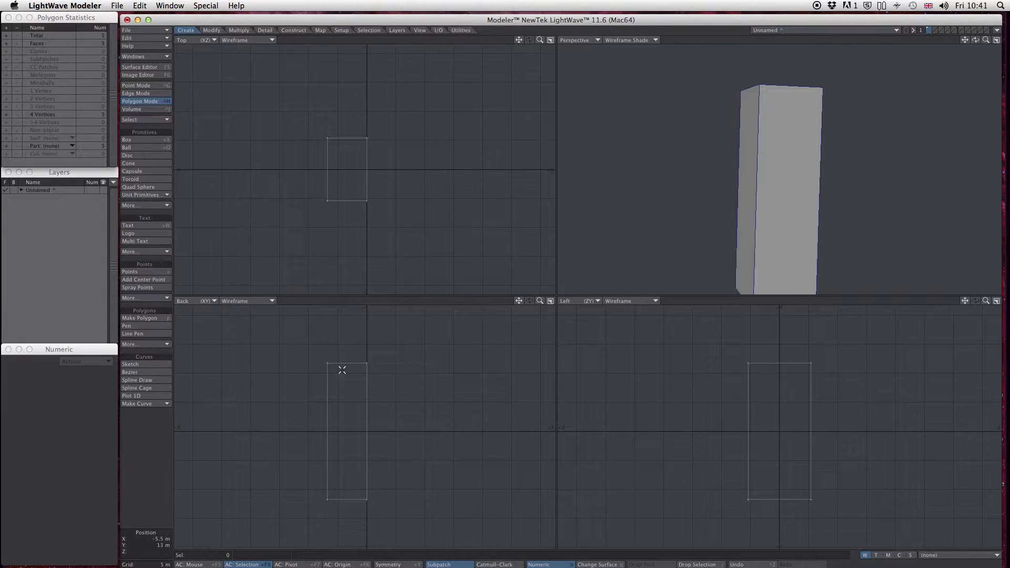
{"action": "left_click", "coordinate": [158, 87]}
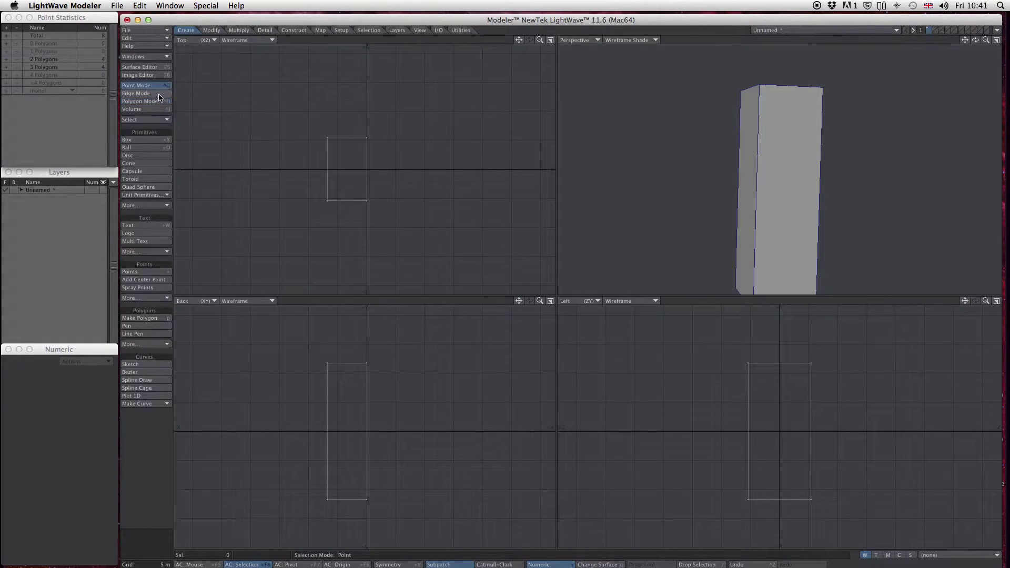
{"action": "mouse_move", "coordinate": [348, 358]}
{"action": "right_mouse_down"}
{"action": "mouse_move", "coordinate": [395, 339]}
{"action": "mouse_move", "coordinate": [386, 379]}
{"action": "right_mouse_up"}
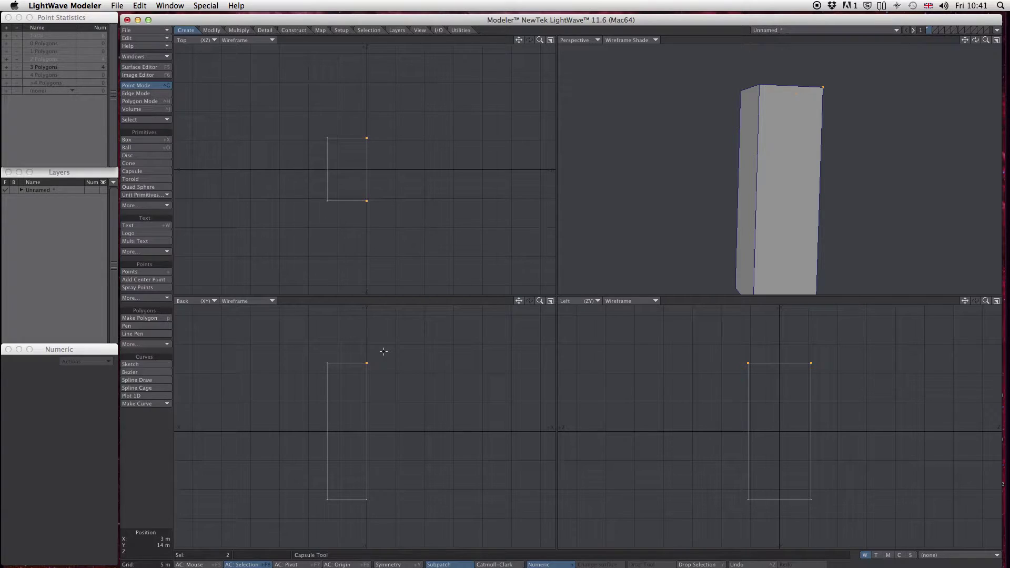
{"action": "left_click", "coordinate": [206, 31]}
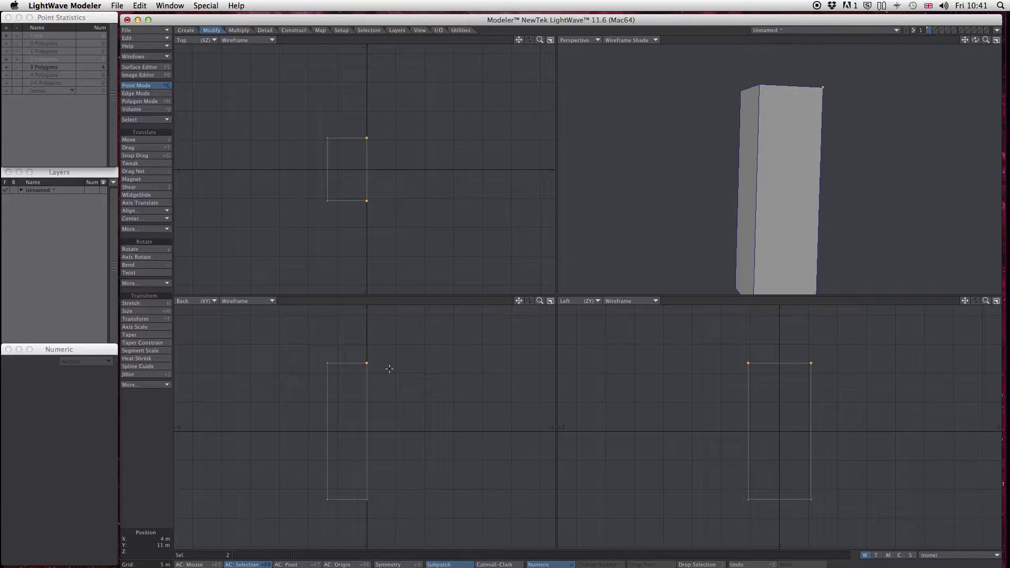
{"action": "key", "text": "t"}
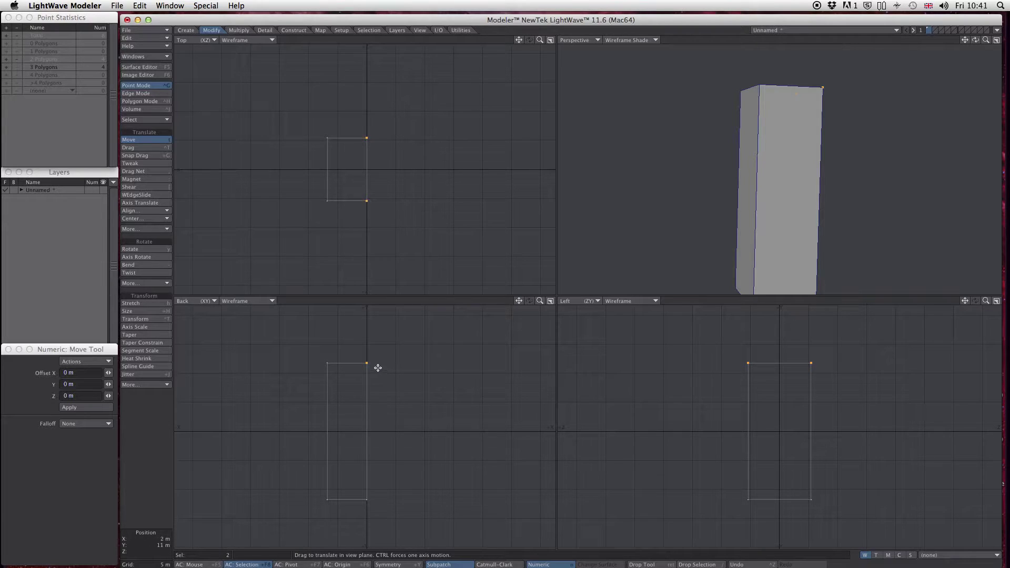
{"action": "left_click_drag", "start_coordinate": [794, 97], "coordinate": [819, 93]}
{"action": "left_click", "coordinate": [140, 5]}
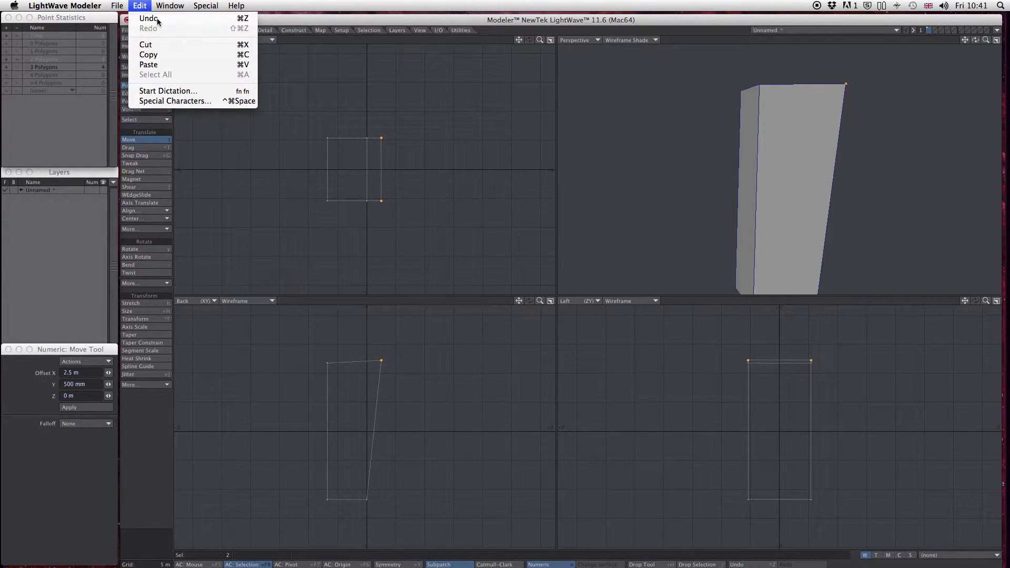
{"action": "left_click", "coordinate": [152, 17]}
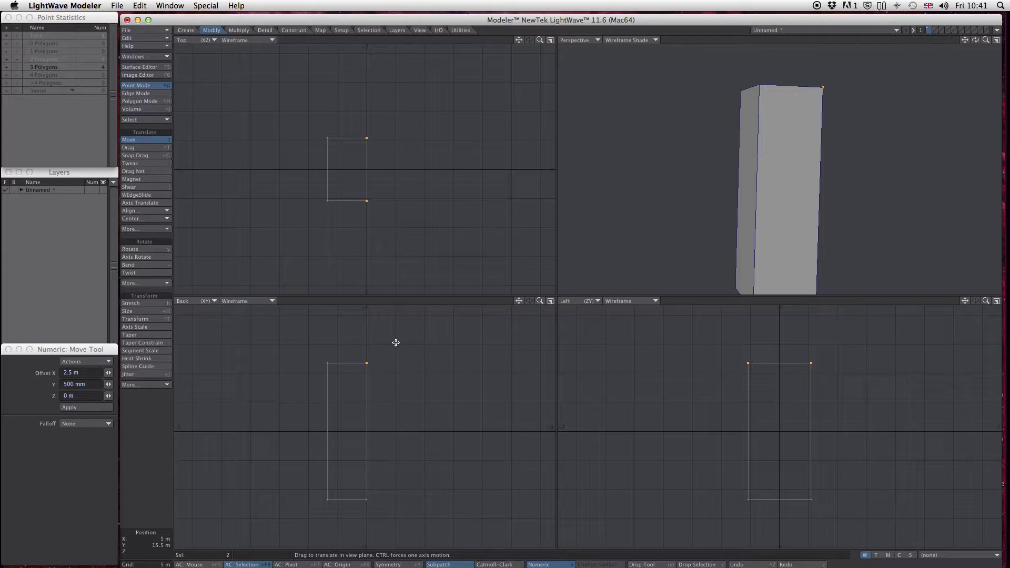
- Move the two top centre-line points up 4.5 m to form the roof slope, and drop the selection
{"action": "mouse_move", "coordinate": [374, 355]}
{"action": "left_mouse_down"}
{"action": "mouse_move", "coordinate": [374, 329]}
{"action": "mouse_move", "coordinate": [381, 338]}
{"action": "left_mouse_up"}
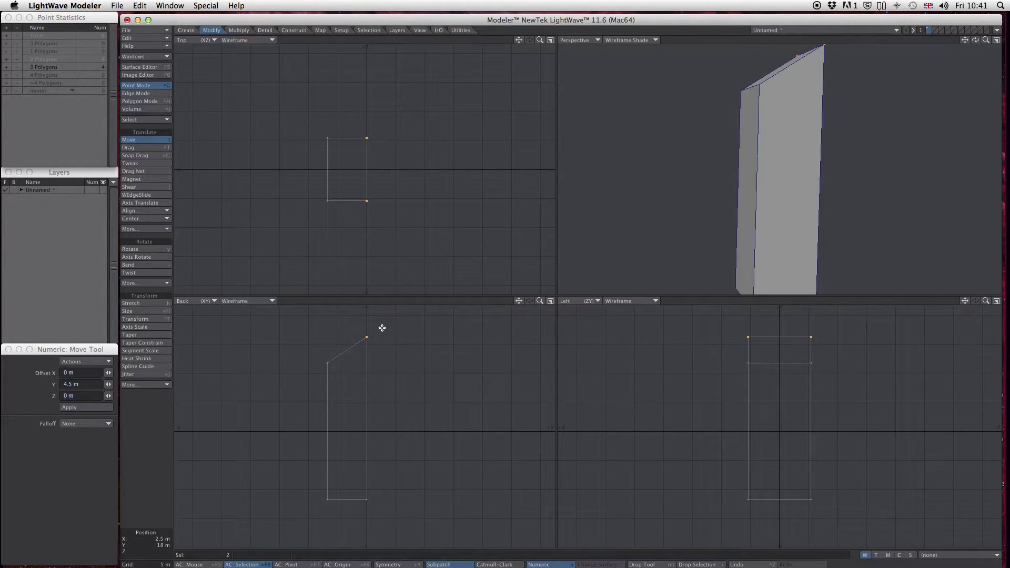
{"action": "key", "text": "Return"}
{"action": "left_click", "coordinate": [400, 304]}
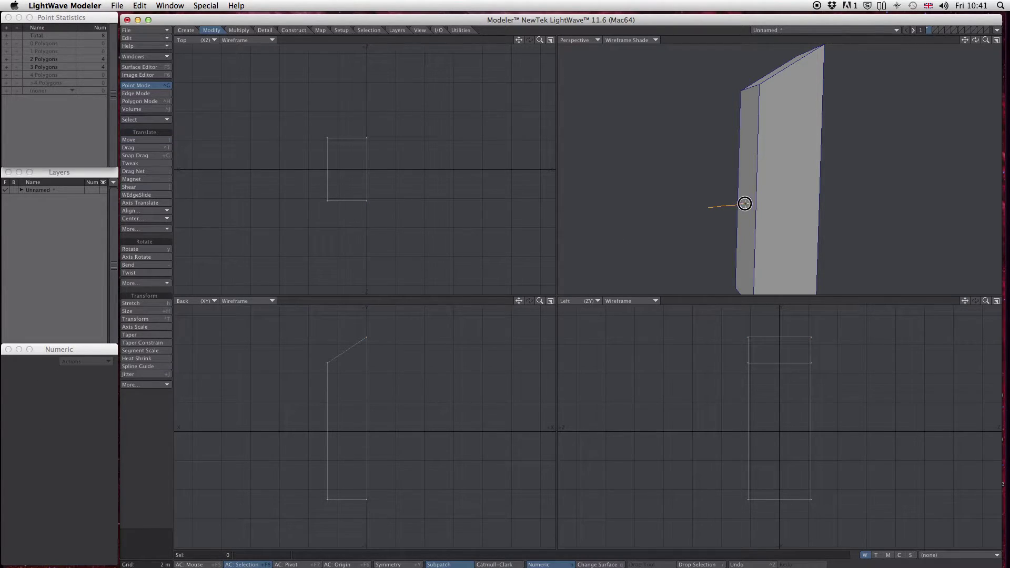
- Extend the sloping top polygon with Extender Plus and move it up 3 m to give the roof its thickness
{"action": "mouse_move", "coordinate": [702, 205]}
{"action": "left_mouse_down", "text": "alt"}
{"action": "mouse_move", "coordinate": [721, 200]}
{"action": "mouse_move", "coordinate": [697, 227]}
{"action": "mouse_move", "coordinate": [733, 172]}
{"action": "mouse_move", "coordinate": [680, 177]}
{"action": "mouse_move", "coordinate": [774, 184]}
{"action": "left_mouse_up", "text": "alt"}
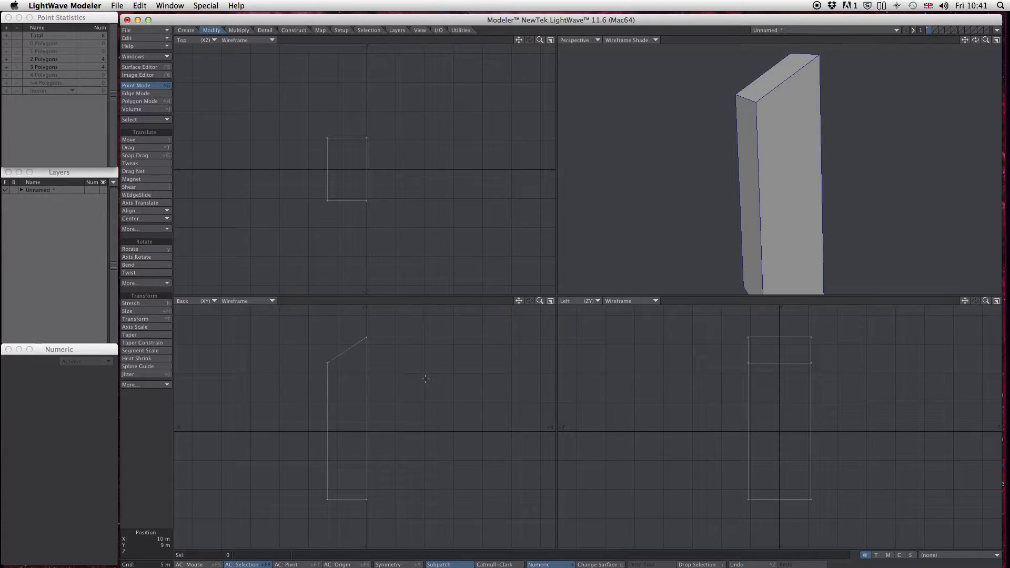
{"action": "left_click_drag", "start_coordinate": [712, 218], "coordinate": [784, 232], "text": "alt"}
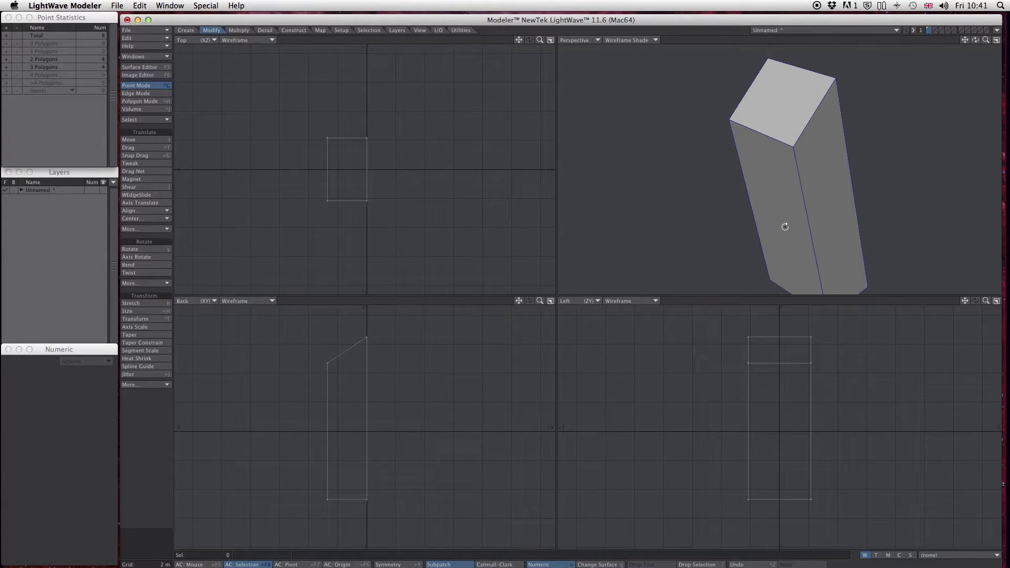
{"action": "left_click", "coordinate": [775, 100]}
{"action": "left_click", "coordinate": [768, 103]}
{"action": "key", "text": "ctrl+l"}
{"action": "left_click", "coordinate": [550, 162]}
{"action": "left_click", "coordinate": [149, 101]}
{"action": "left_click", "coordinate": [773, 109]}
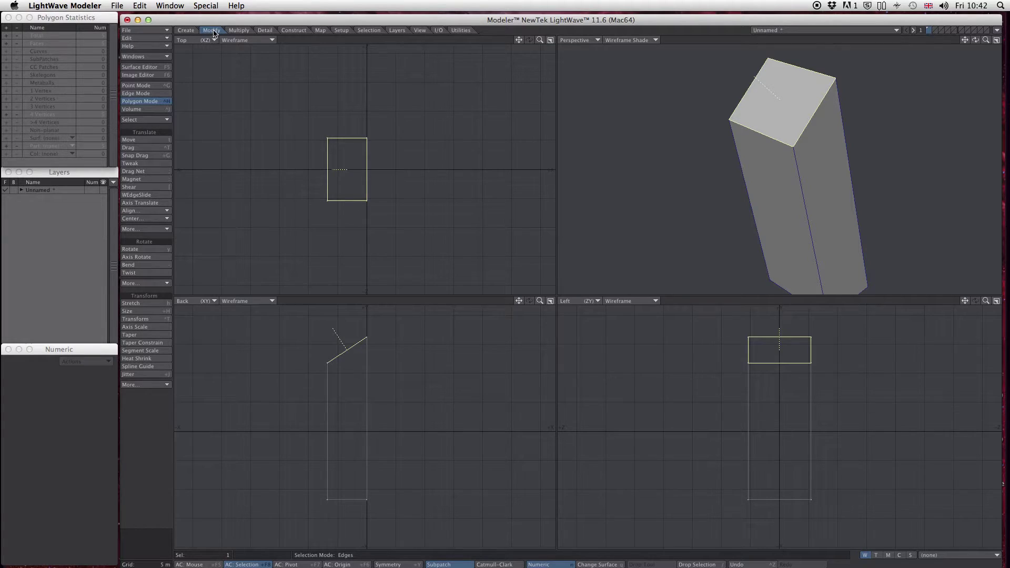
{"action": "left_click", "coordinate": [247, 33]}
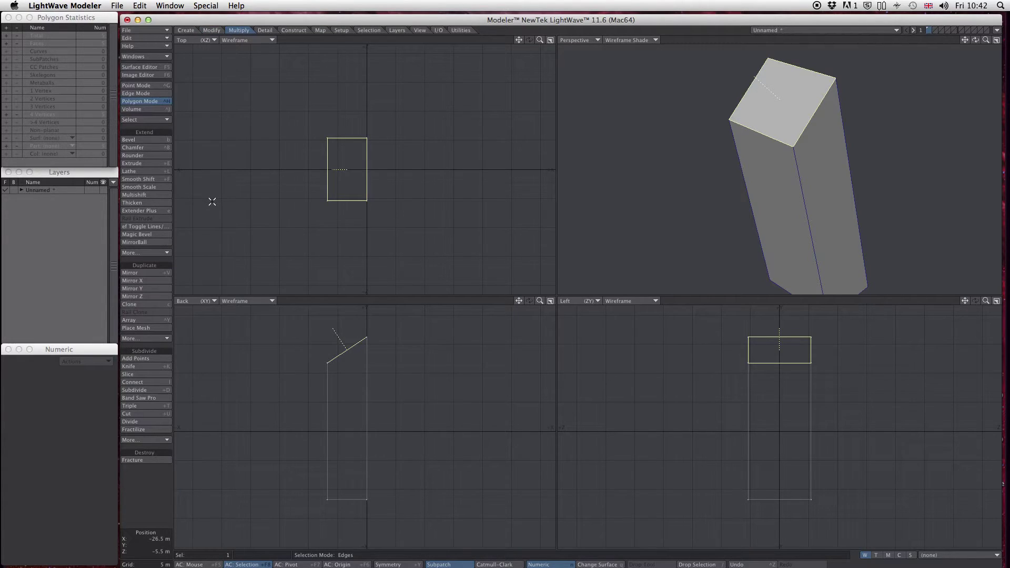
{"action": "left_click", "coordinate": [150, 211]}
{"action": "key", "text": "t"}
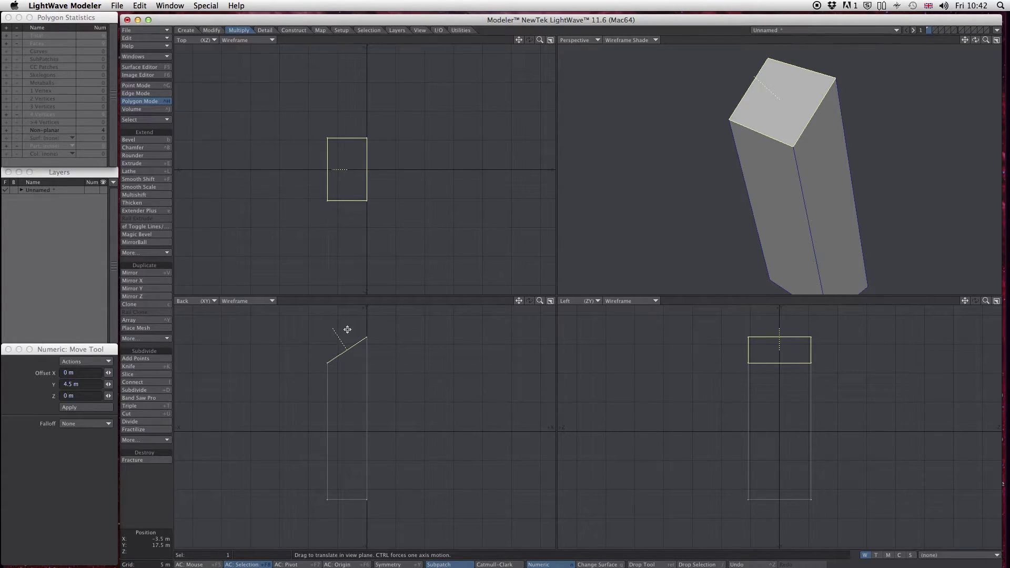
{"action": "left_click_drag", "start_coordinate": [346, 330], "coordinate": [346, 313]}
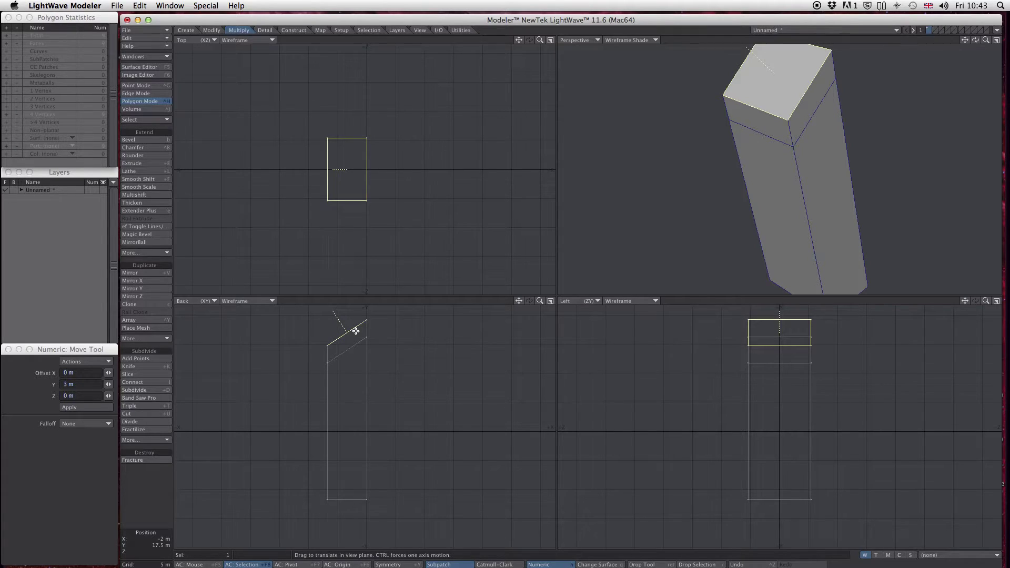
{"action": "key", "text": "Return"}
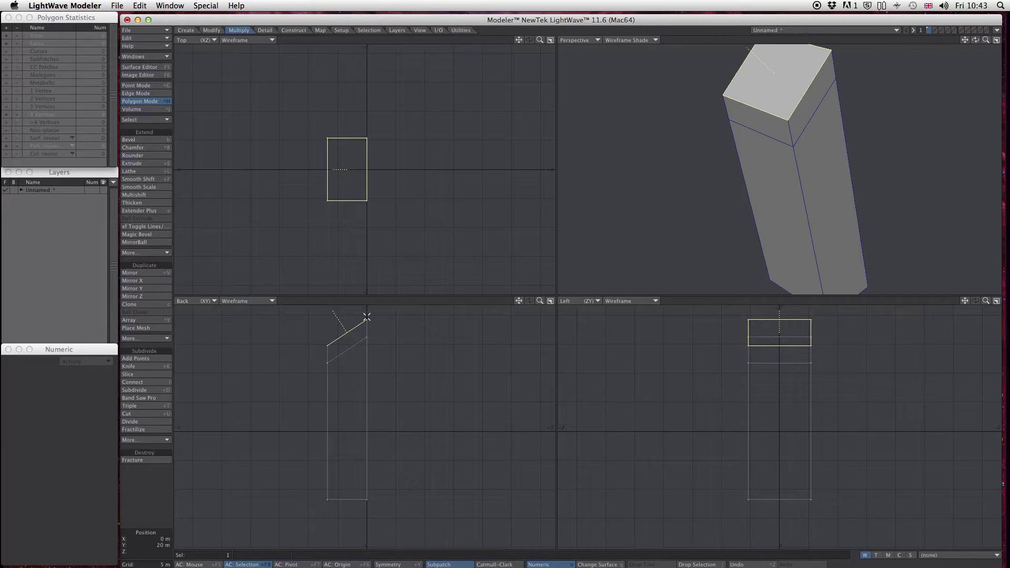
{"action": "key", "text": "slash"}
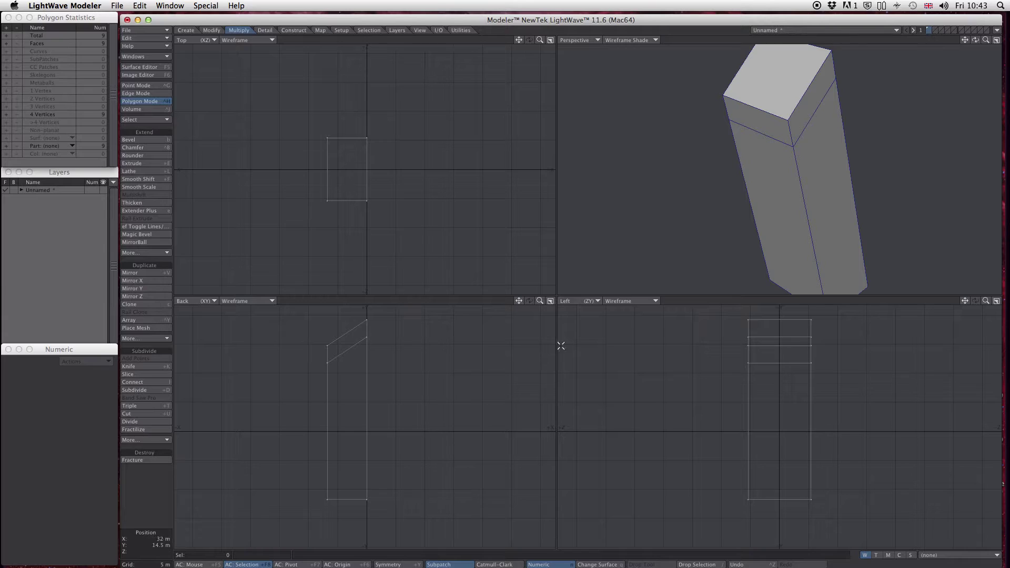
- Extend the roof band's end polygon on the negative Z side and move it -2.5 m in Z as an overhang
{"action": "left_click", "coordinate": [805, 108]}
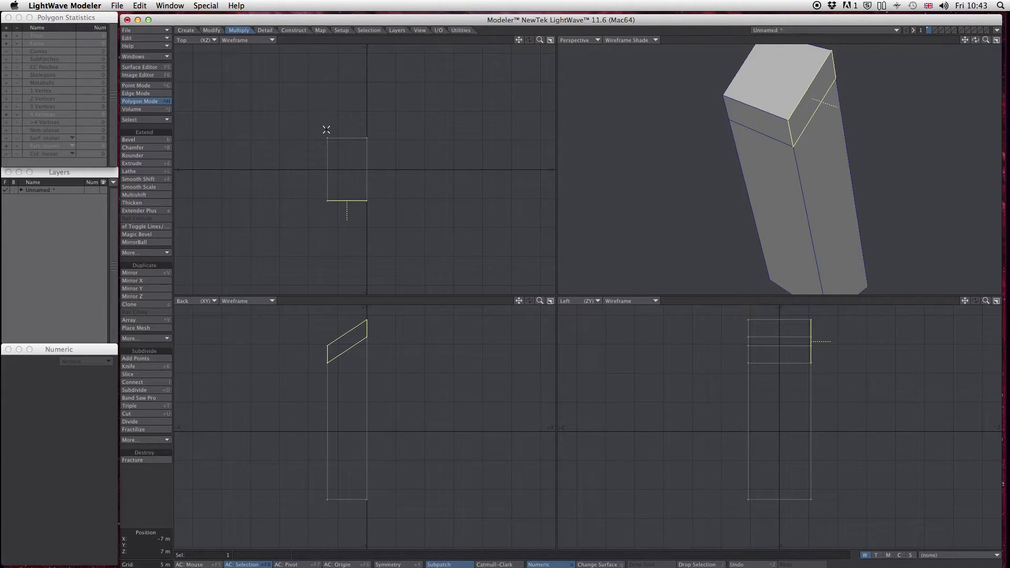
{"action": "key", "text": "t"}
{"action": "left_click_drag", "start_coordinate": [346, 222], "coordinate": [347, 237]}
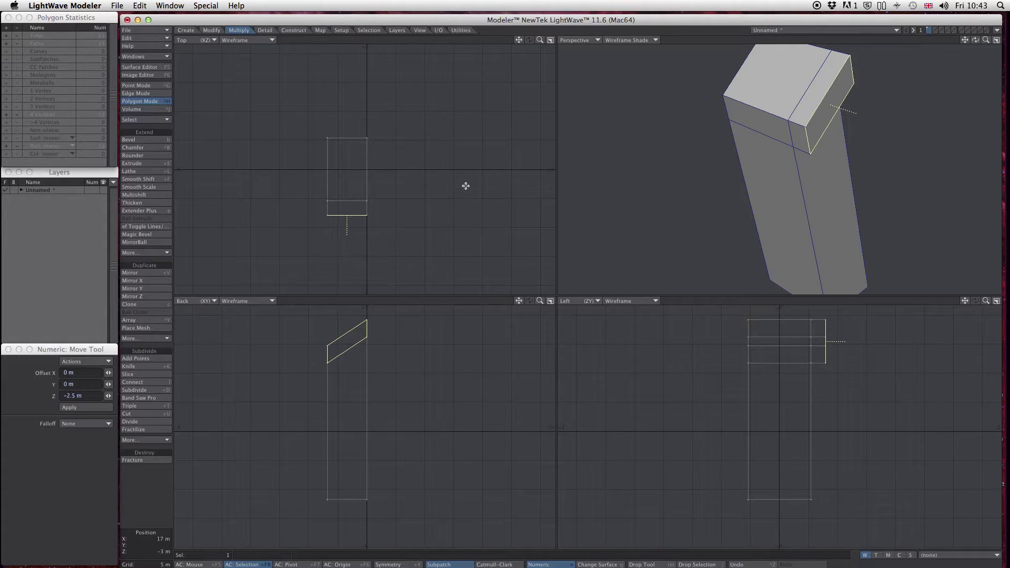
{"action": "key", "text": "Return"}
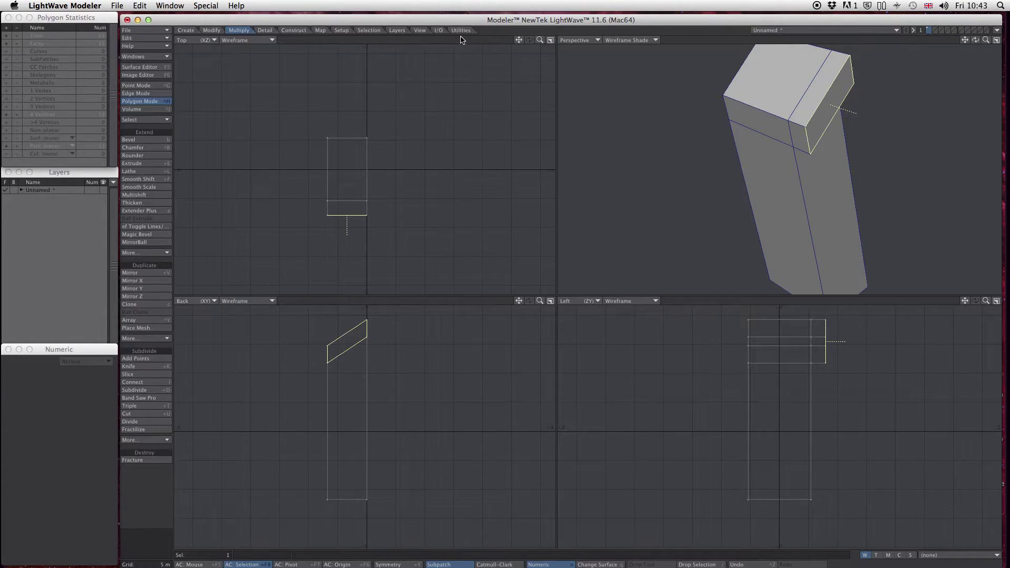
{"action": "key", "text": "slash"}
- Extend the roof band's end polygon on the positive Z side, moving it 14 m and another 15 m in Z, and drop the selection
{"action": "left_click", "coordinate": [347, 137]}
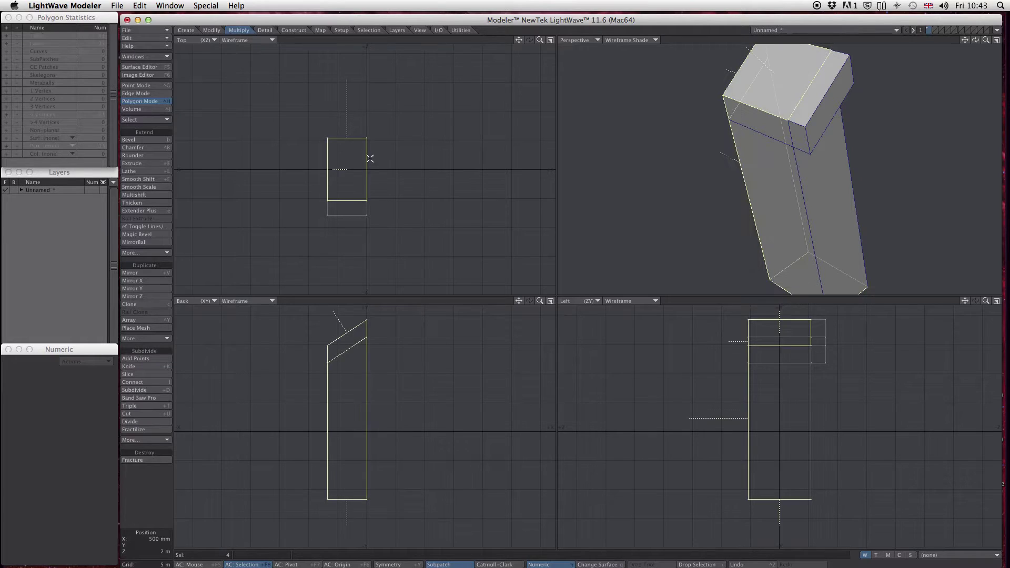
{"action": "left_click_drag", "start_coordinate": [773, 169], "coordinate": [768, 174], "text": "alt"}
{"action": "left_click", "coordinate": [790, 170]}
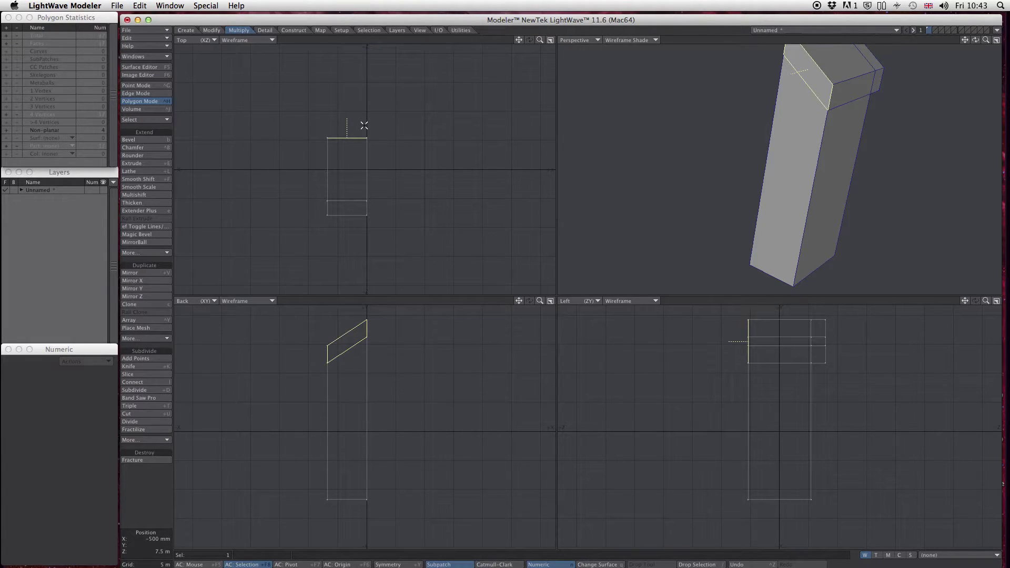
{"action": "key", "text": "t"}
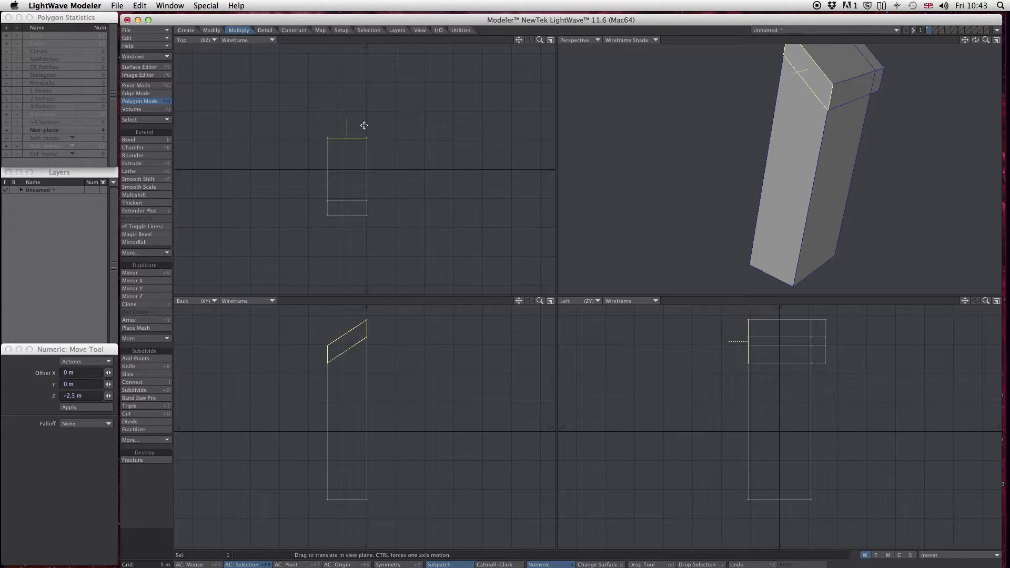
{"action": "left_click_drag", "start_coordinate": [364, 125], "coordinate": [364, 47]}
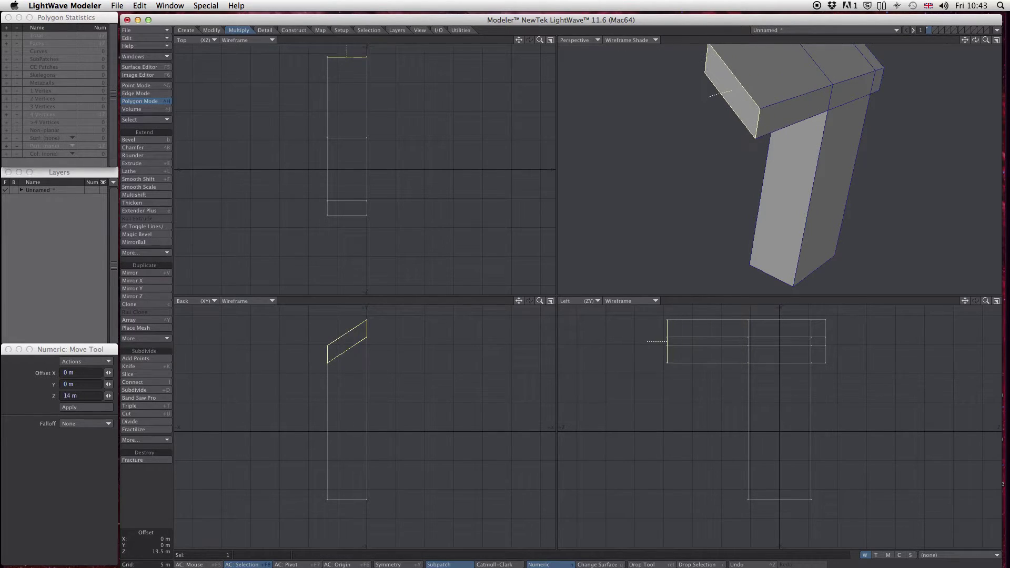
{"action": "left_click_drag", "start_coordinate": [647, 345], "coordinate": [557, 341]}
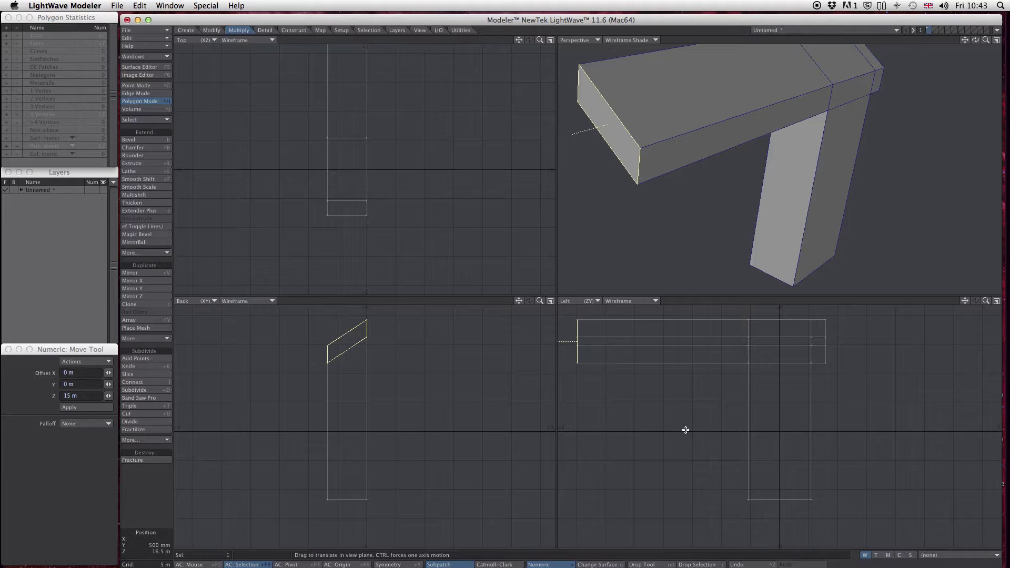
{"action": "key", "text": "space"}
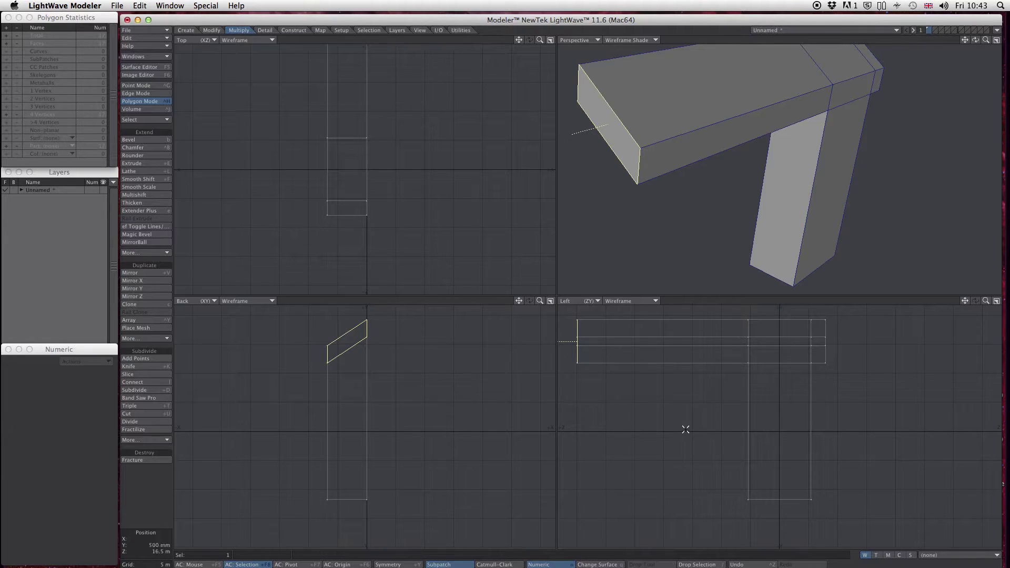
{"action": "left_click", "coordinate": [673, 447]}
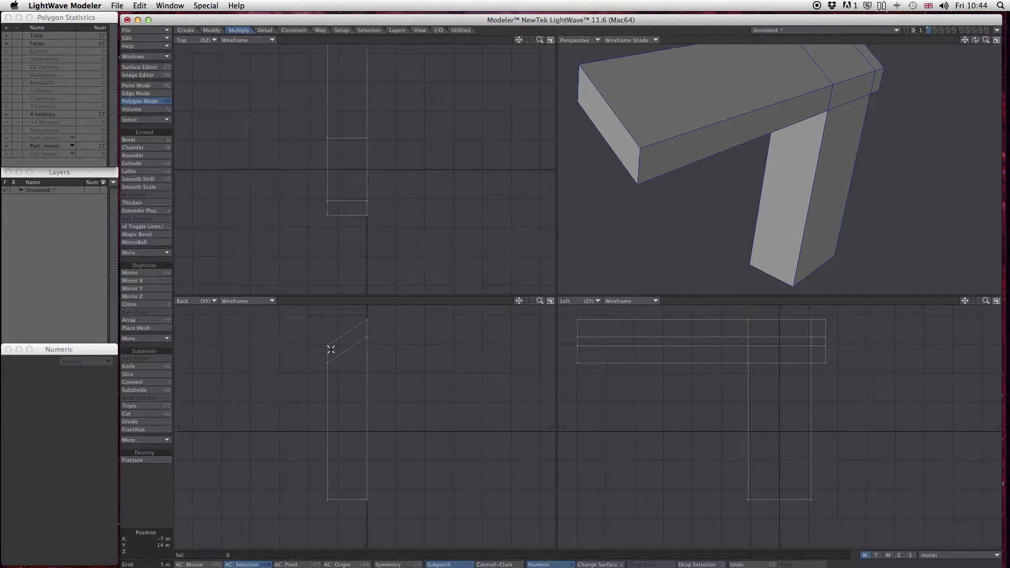
- Select the three polygons along the roof band's outer side on the negative X side
{"action": "left_click_drag", "start_coordinate": [874, 80], "coordinate": [778, 117]}
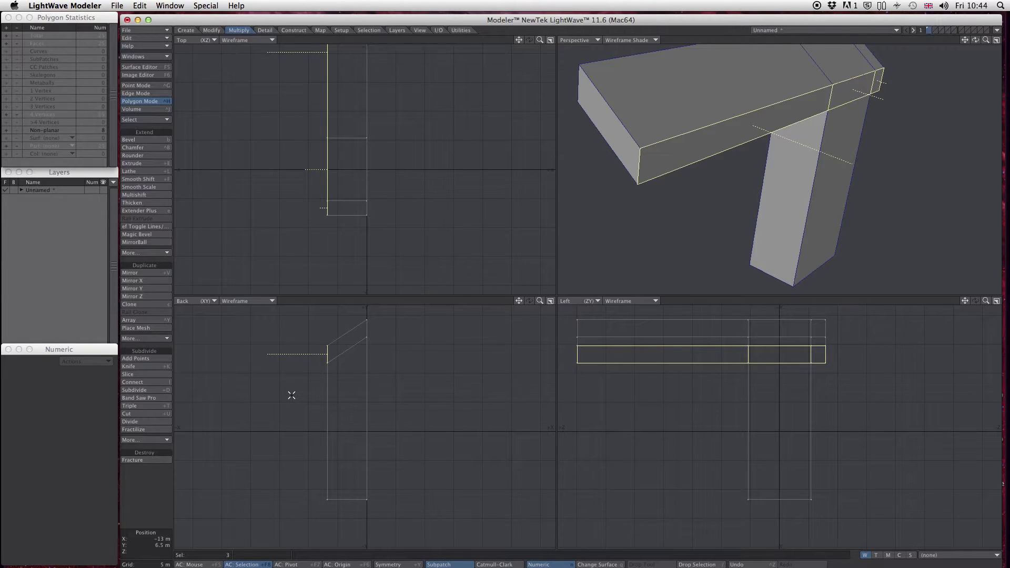
- Try to move the roof's outer side polygons -5 m in X and -3.5 m in Y, and undo the move
{"action": "key", "text": "t"}
{"action": "left_click_drag", "start_coordinate": [304, 350], "coordinate": [275, 369]}
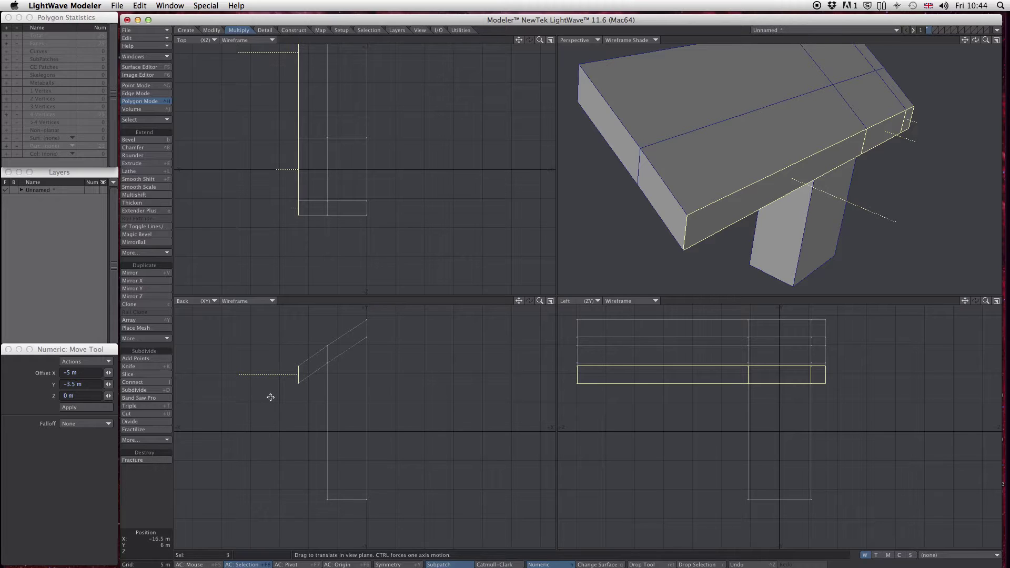
{"action": "key", "text": "Return"}
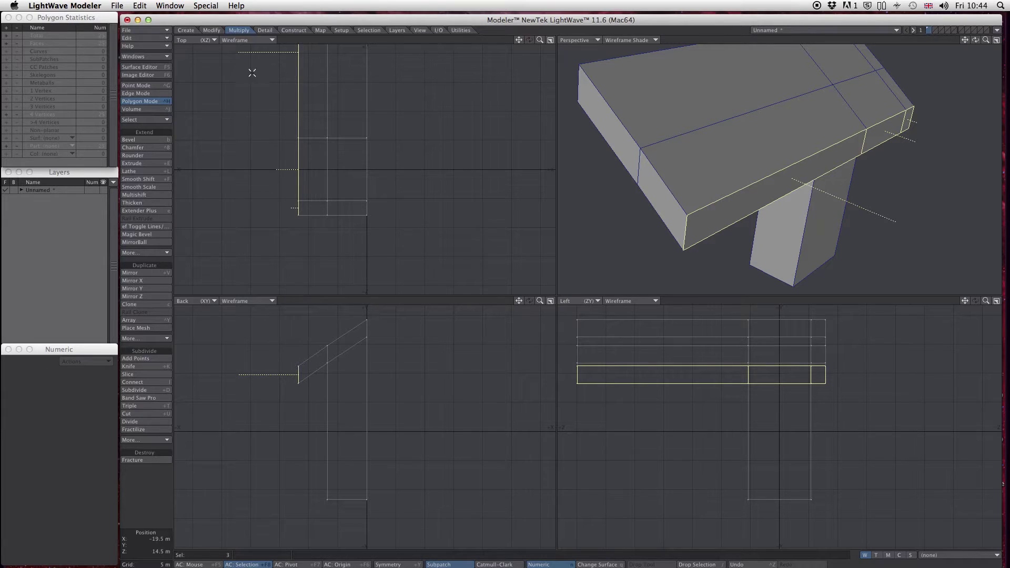
{"action": "left_click", "coordinate": [139, 6]}
{"action": "left_click", "coordinate": [153, 16]}
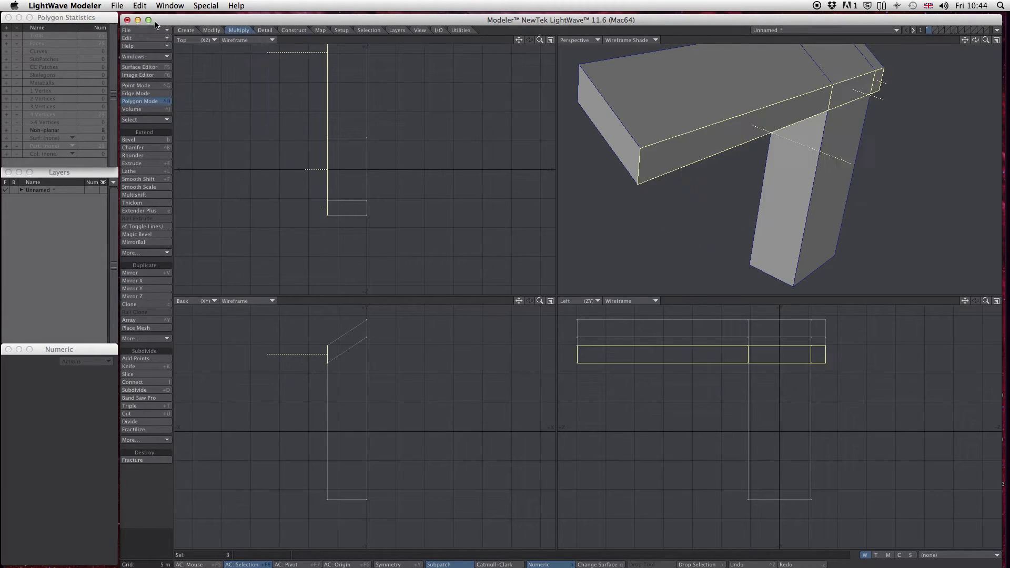
- Start Translate Plus with its axis set to Segment, defined by the ridge point and the outer point of the roof's upper slope
{"action": "left_click", "coordinate": [212, 30]}
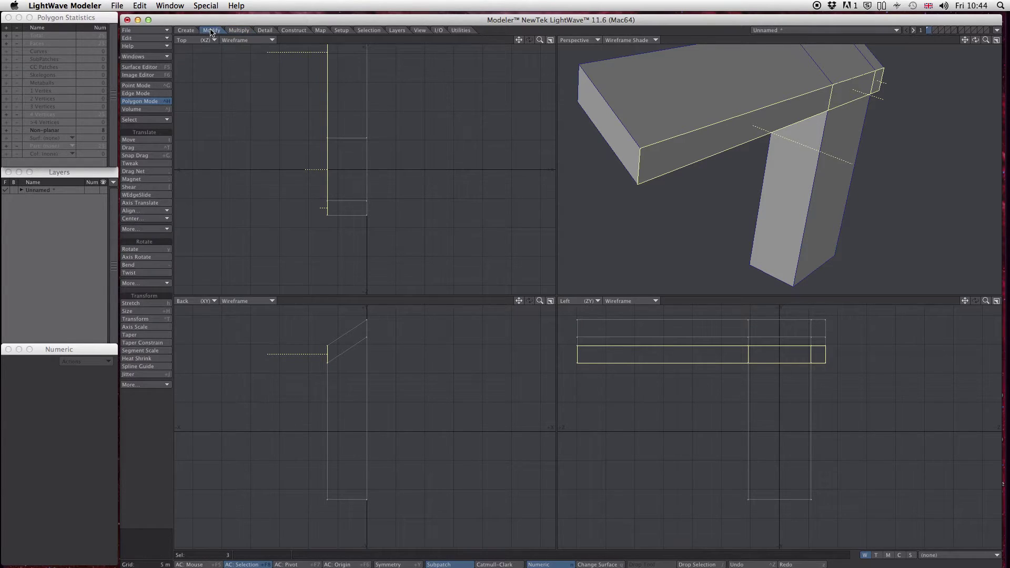
{"action": "left_click", "coordinate": [168, 230]}
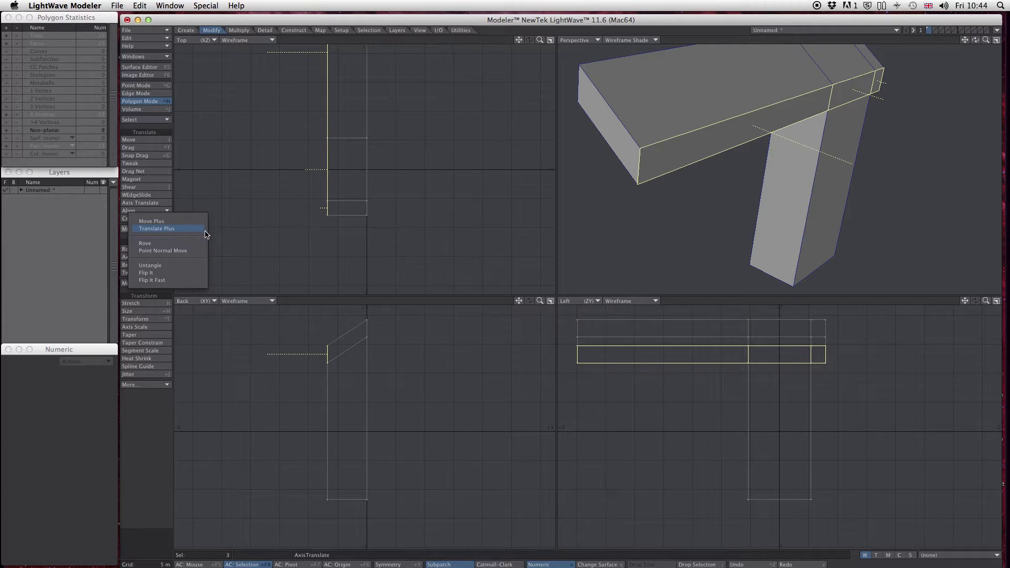
{"action": "left_click", "coordinate": [174, 229]}
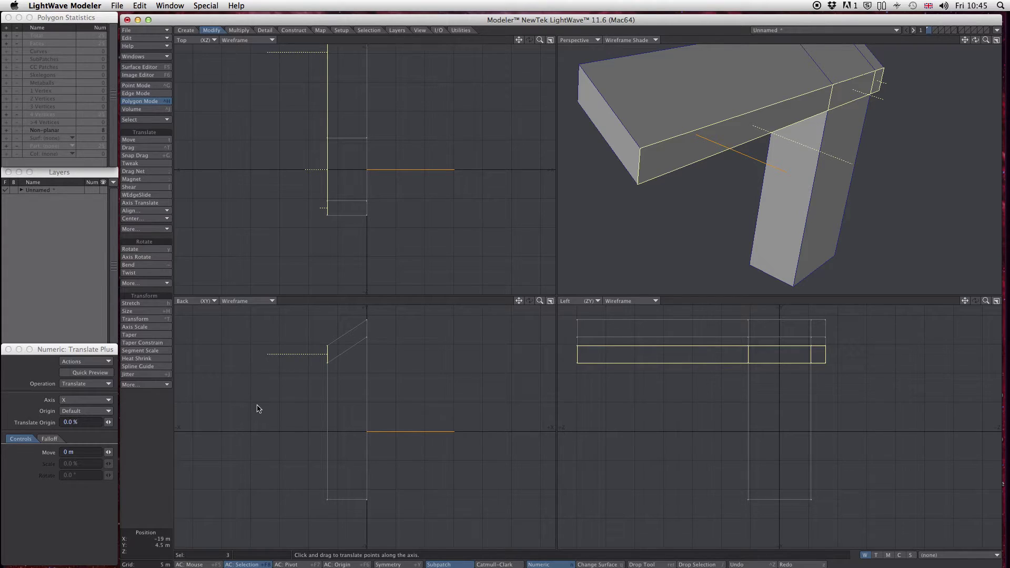
{"action": "left_click", "coordinate": [105, 402]}
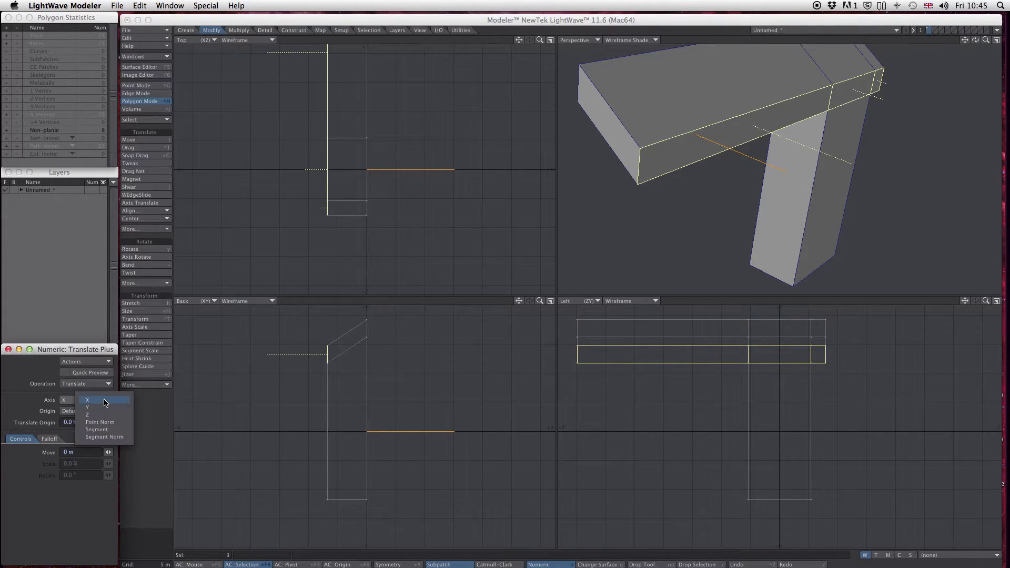
{"action": "left_click", "coordinate": [112, 431]}
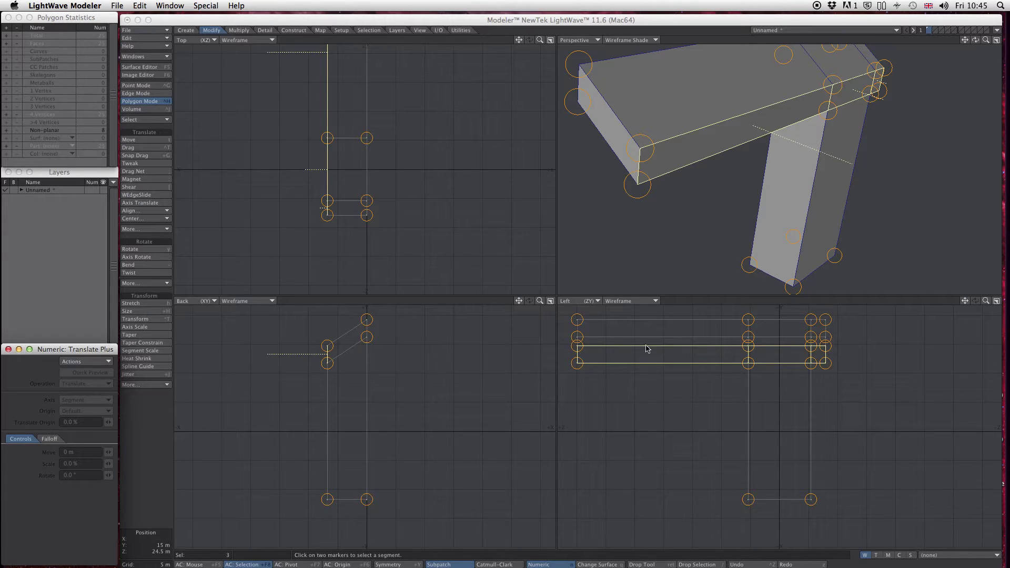
{"action": "left_click", "coordinate": [368, 323]}
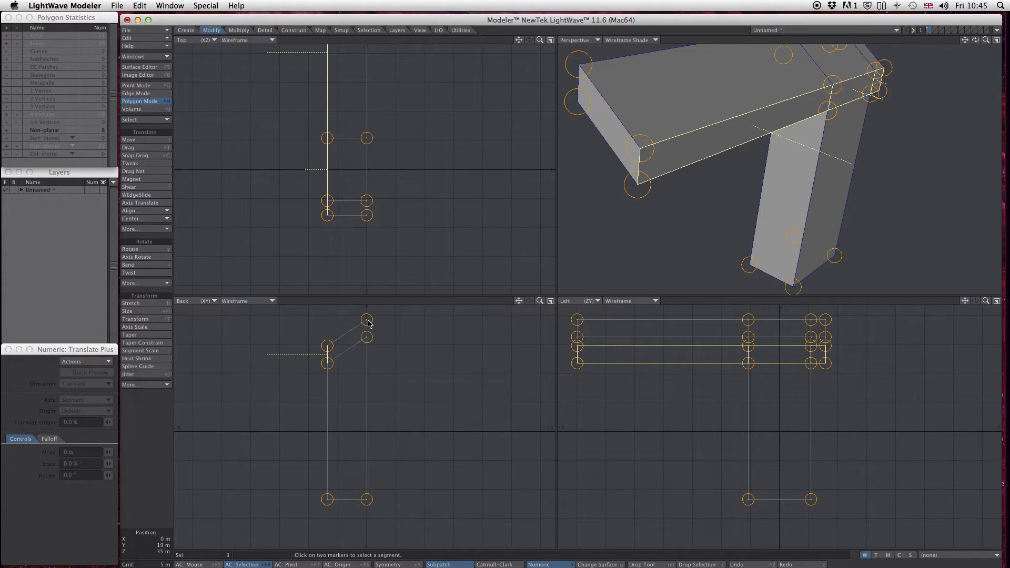
{"action": "left_click", "coordinate": [327, 348]}
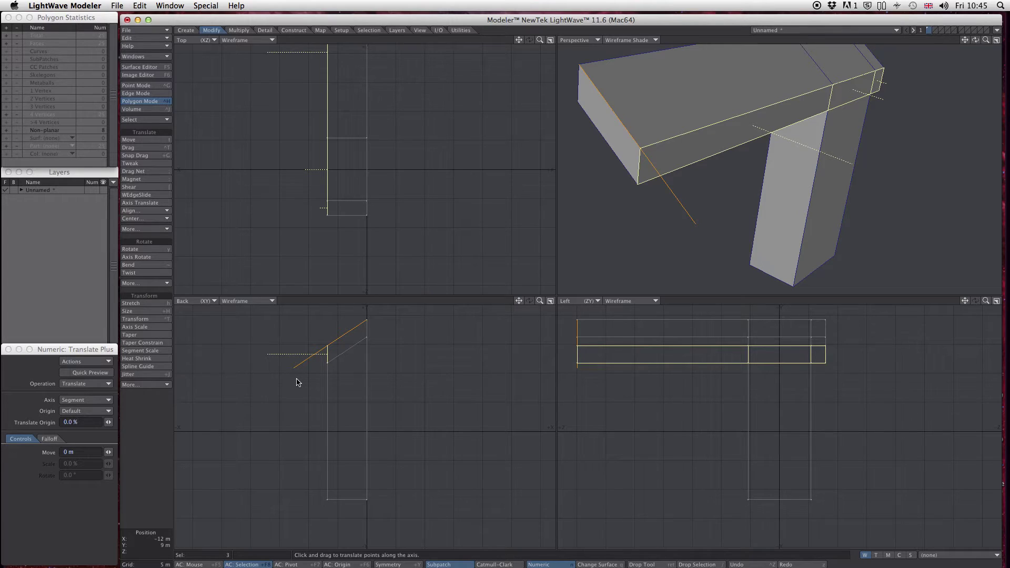
- Slide the outer side polygons down along the roof slope to form the eaves overhang, and drop the selection
{"action": "left_click_drag", "start_coordinate": [317, 360], "coordinate": [311, 366]}
{"action": "left_click_drag", "start_coordinate": [314, 365], "coordinate": [347, 353]}
{"action": "key", "text": "Return"}
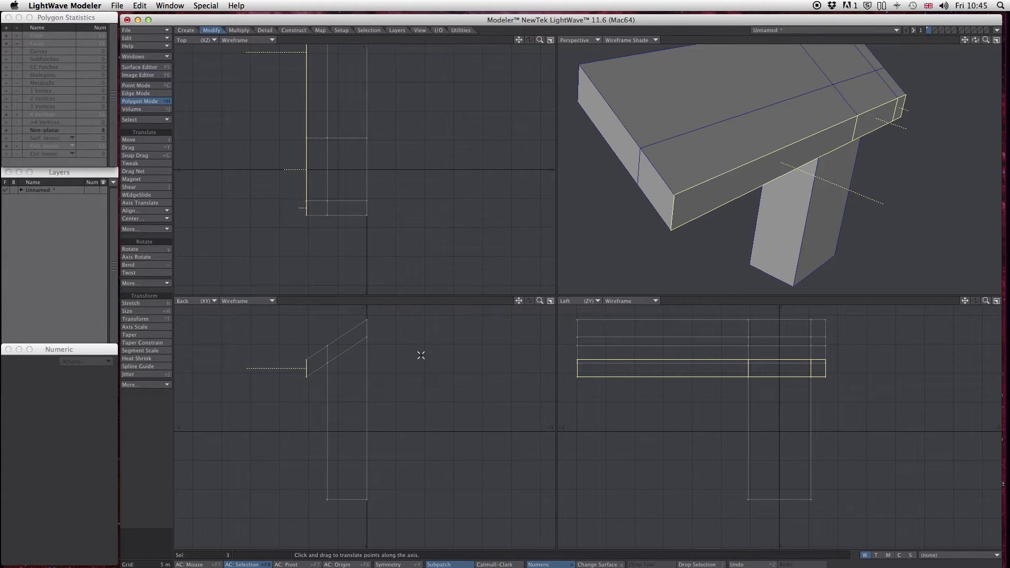
{"action": "left_click", "coordinate": [428, 301]}
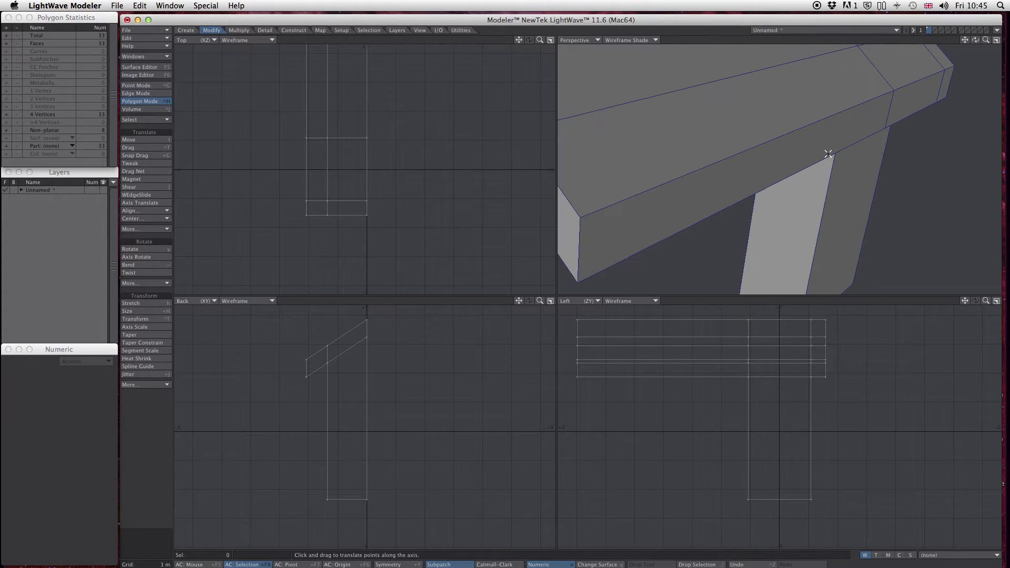
- Delete the three roof band polygons lying on the centre line at the ridge
{"action": "scroll", "coordinate": [825, 156], "scroll_direction": "down", "scroll_amount": 3}
{"action": "left_click_drag", "start_coordinate": [841, 154], "coordinate": [772, 93], "text": "alt"}
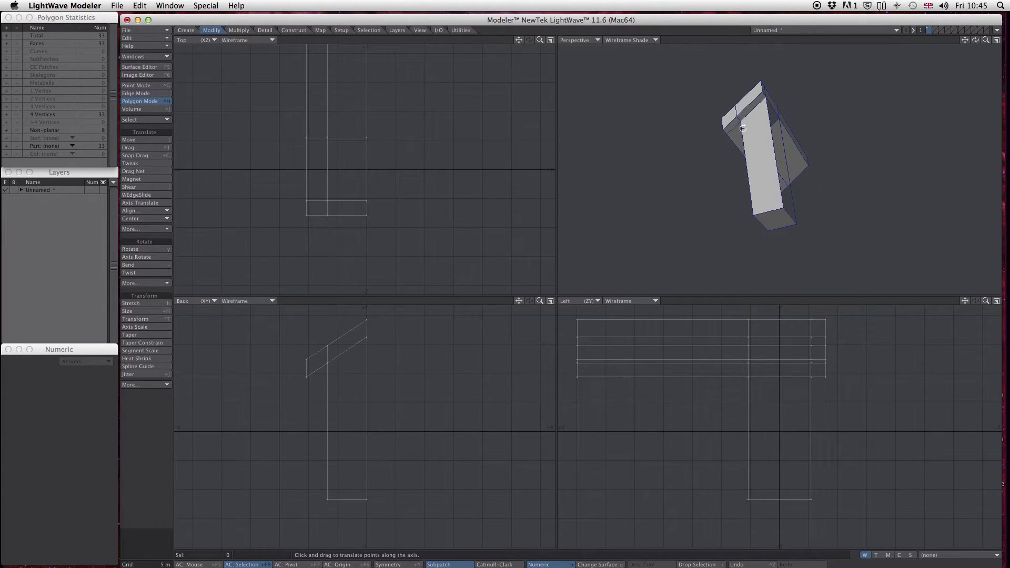
{"action": "left_click_drag", "start_coordinate": [747, 132], "coordinate": [804, 200], "text": "alt"}
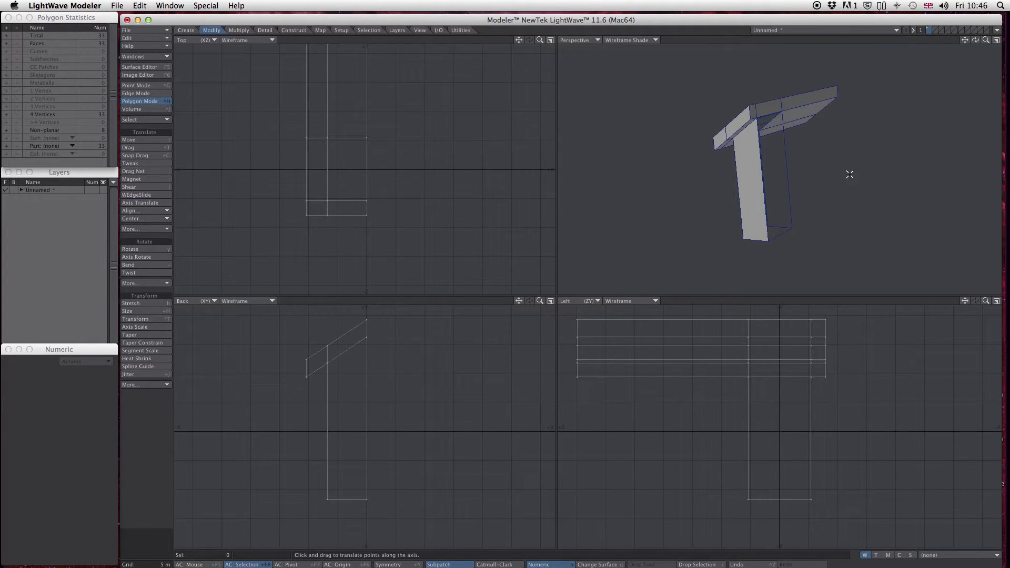
{"action": "left_click_drag", "start_coordinate": [784, 186], "coordinate": [767, 212], "text": "alt"}
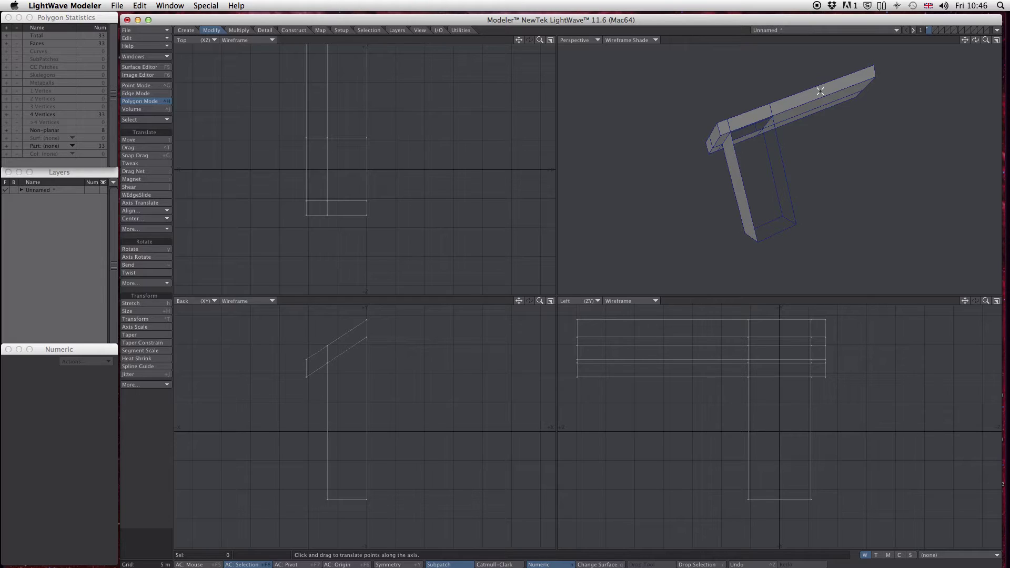
{"action": "key", "text": "space"}
{"action": "key", "text": "space"}
{"action": "key", "text": "space"}
{"action": "mouse_move", "coordinate": [802, 101]}
{"action": "left_mouse_down"}
{"action": "mouse_move", "coordinate": [730, 119]}
{"action": "mouse_move", "coordinate": [760, 119]}
{"action": "left_mouse_up"}
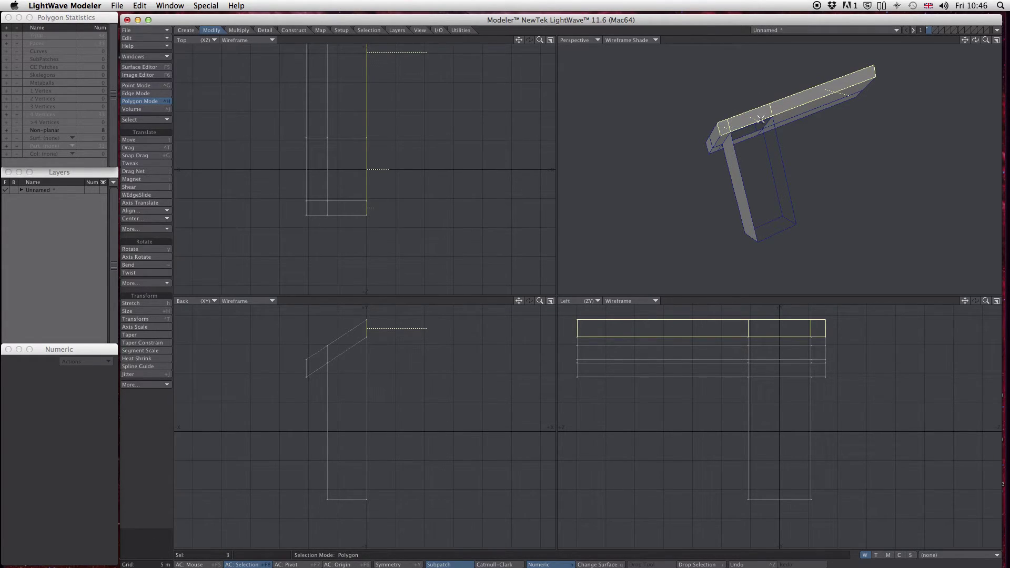
{"action": "key", "text": "Delete"}
- Mirror the half dormer across the centre line with Mirror X to complete the gabled shape
{"action": "left_click_drag", "start_coordinate": [761, 177], "coordinate": [710, 166], "text": "alt"}
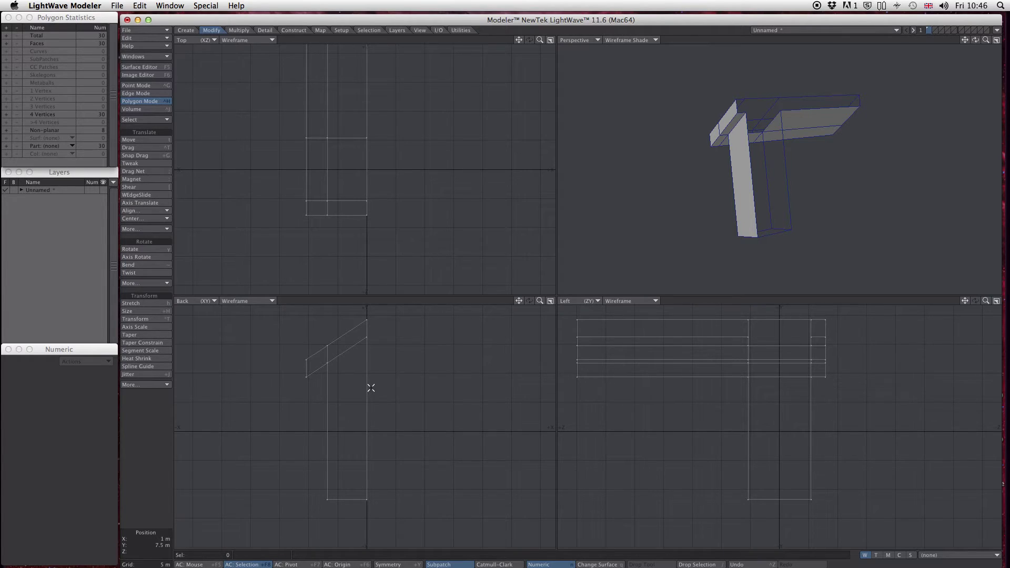
{"action": "left_click", "coordinate": [240, 31]}
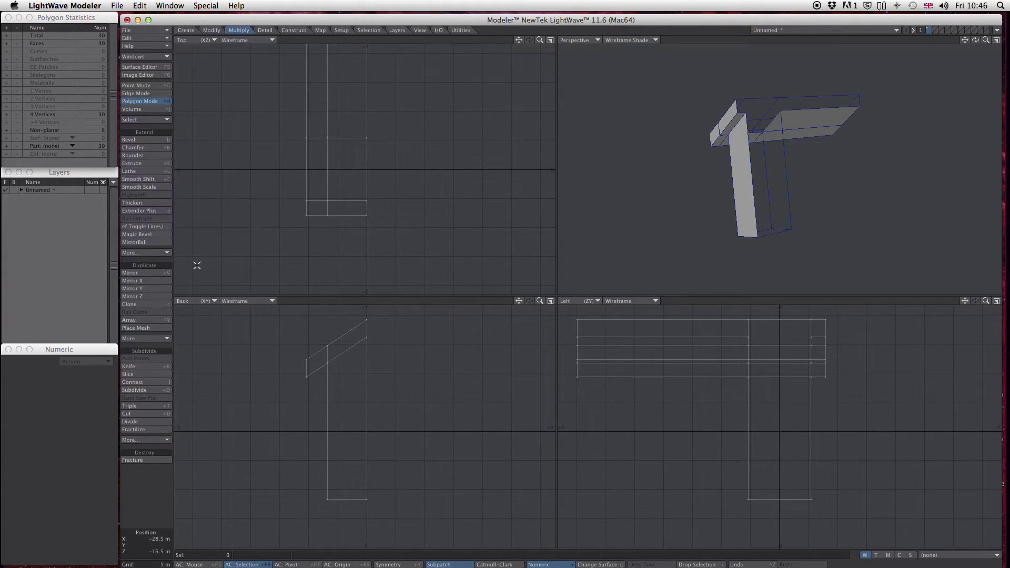
{"action": "left_click", "coordinate": [148, 284]}
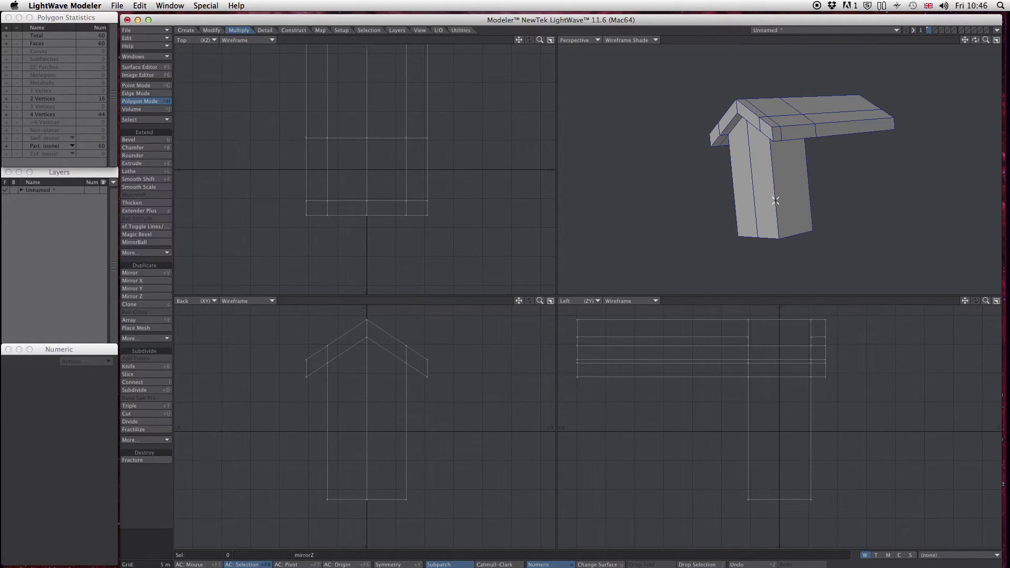
{"action": "left_click_drag", "start_coordinate": [765, 189], "coordinate": [816, 156], "text": "alt"}
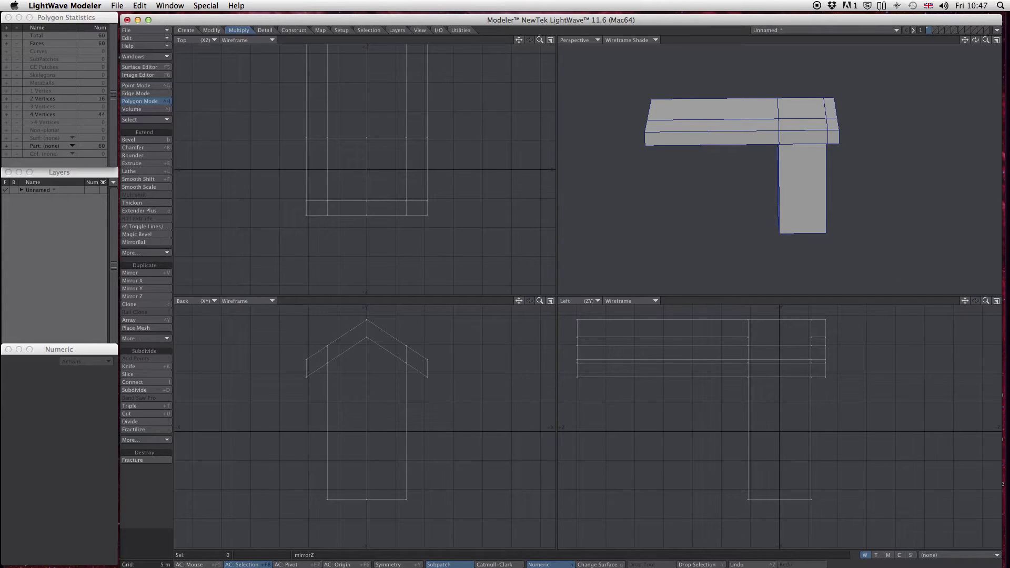
- Switch to Firefox to examine the front and side reference sketch, move its window aside, and return to LightWave Modeler
{"action": "key", "text": "super+Tab"}
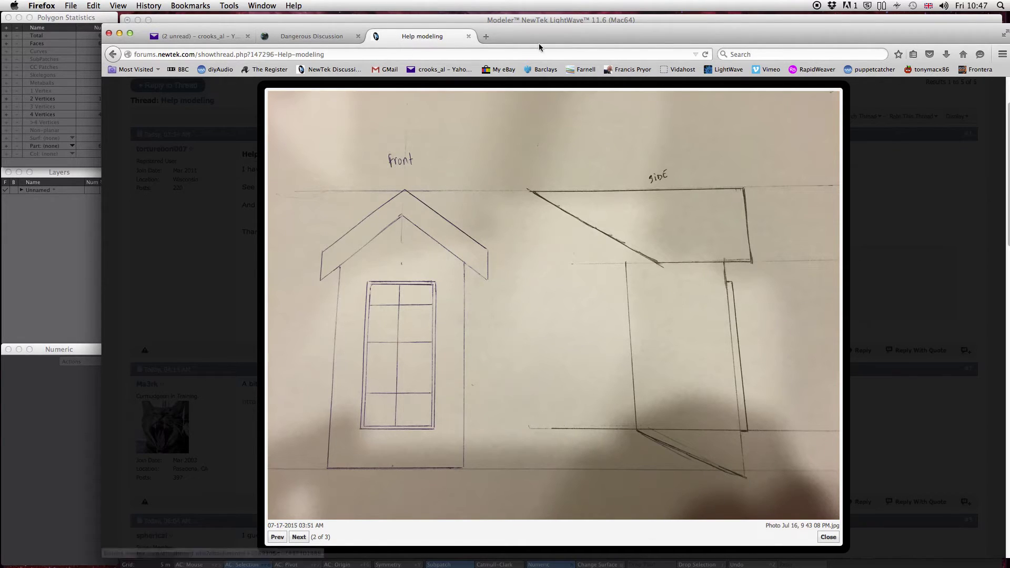
{"action": "left_click_drag", "start_coordinate": [534, 37], "coordinate": [750, 47]}
{"action": "key", "text": "super+Tab"}
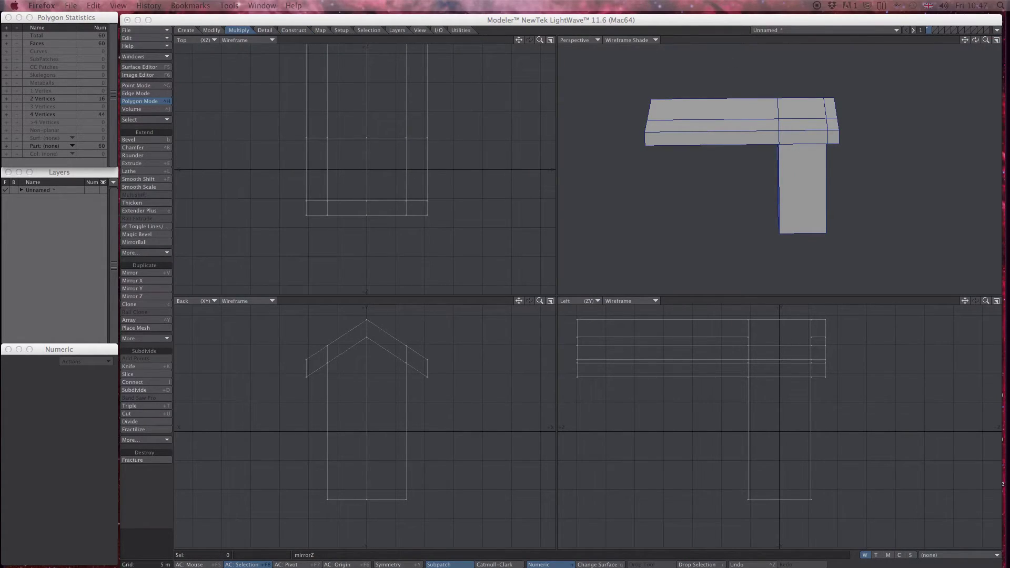
{"action": "left_click", "coordinate": [644, 22]}
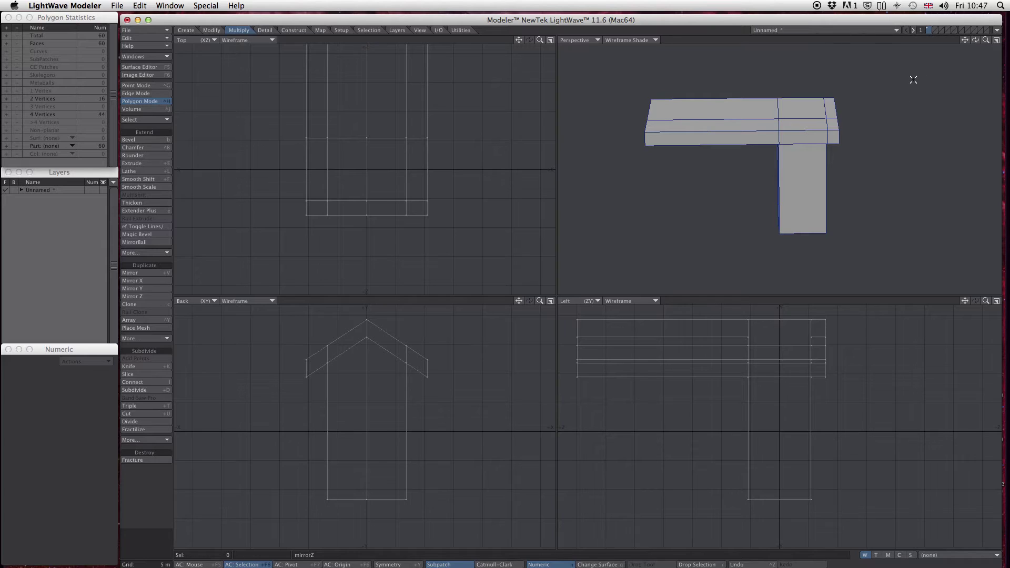
- In the second layer, with the dormer as background, draw a box about 64.5 m wide, 5.5 m high and 52 m deep at the wall's base
{"action": "left_click", "coordinate": [935, 30]}
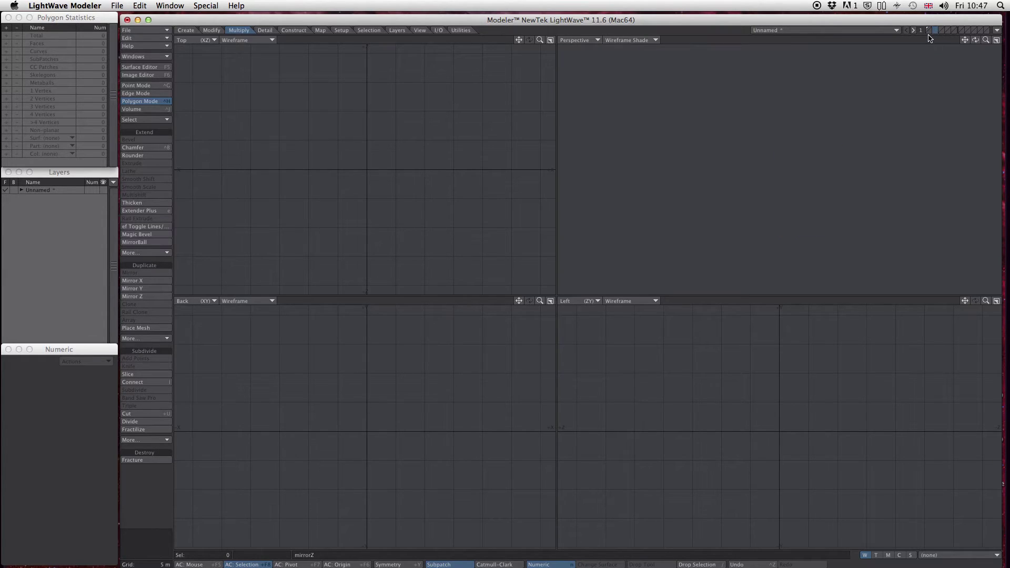
{"action": "left_click", "coordinate": [928, 32]}
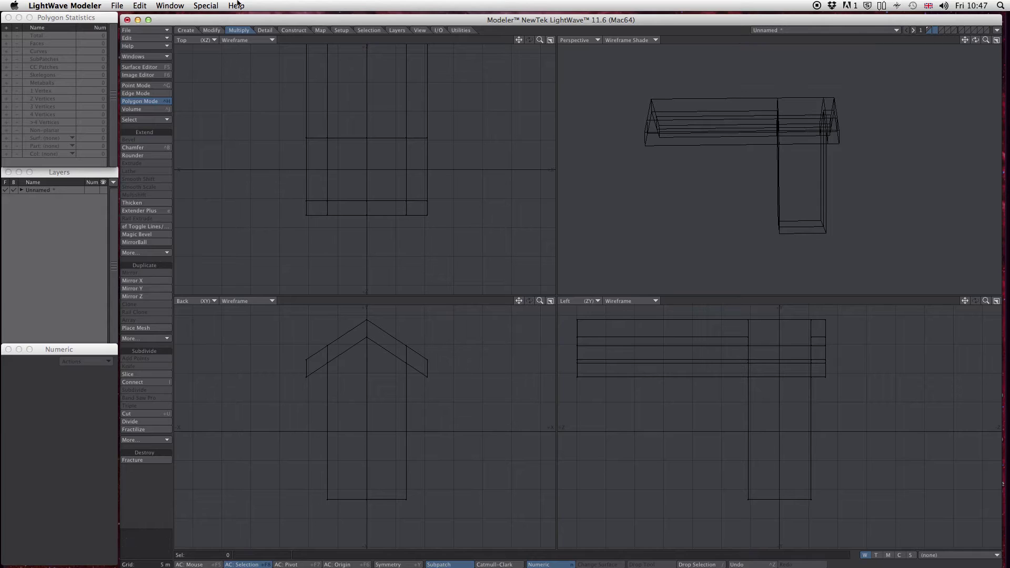
{"action": "left_click", "coordinate": [187, 31]}
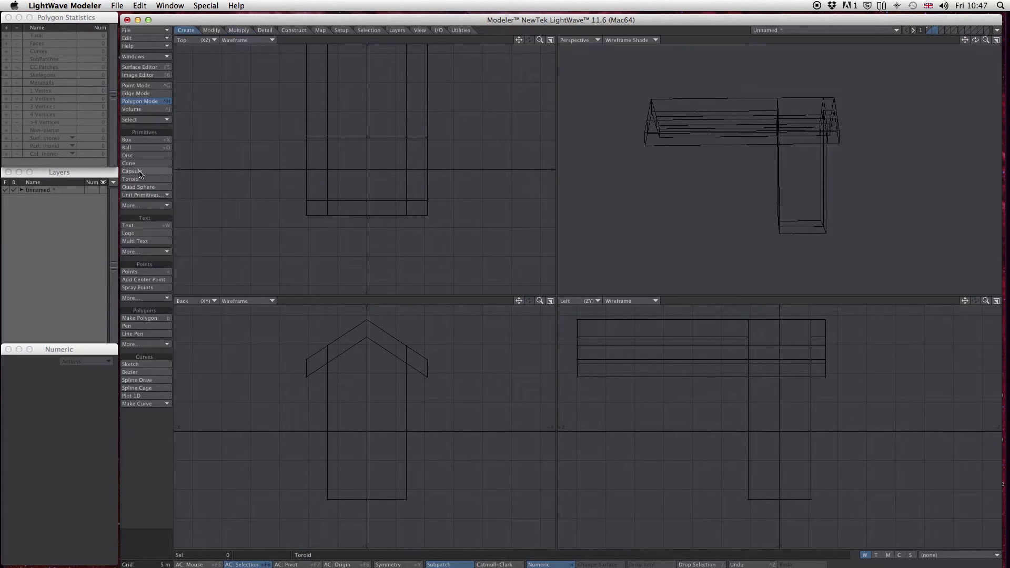
{"action": "left_click", "coordinate": [145, 141]}
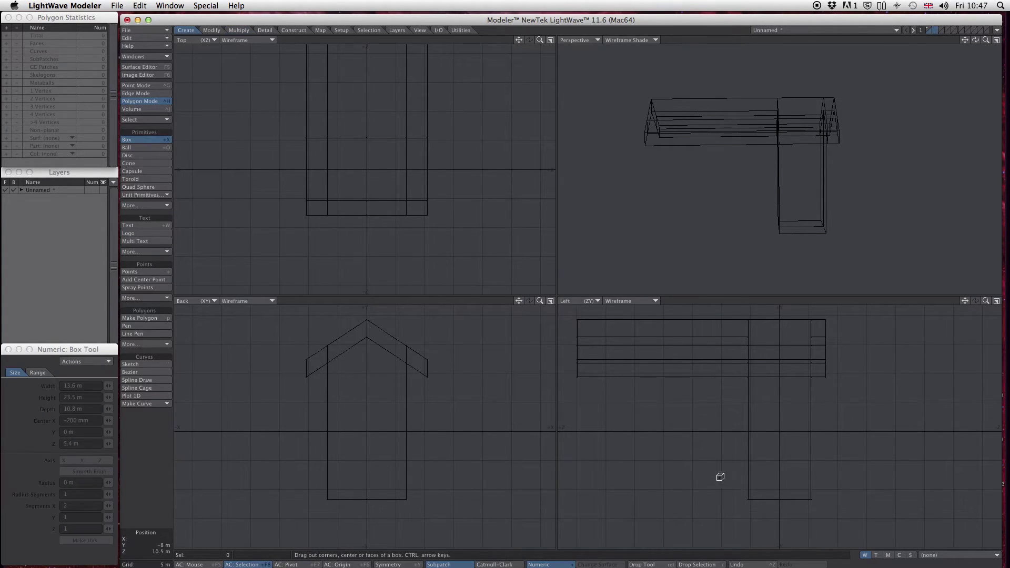
{"action": "left_click_drag", "start_coordinate": [649, 497], "coordinate": [884, 529]}
{"action": "left_click_drag", "start_coordinate": [642, 518], "coordinate": [582, 518]}
{"action": "left_click_drag", "start_coordinate": [388, 106], "coordinate": [553, 160]}
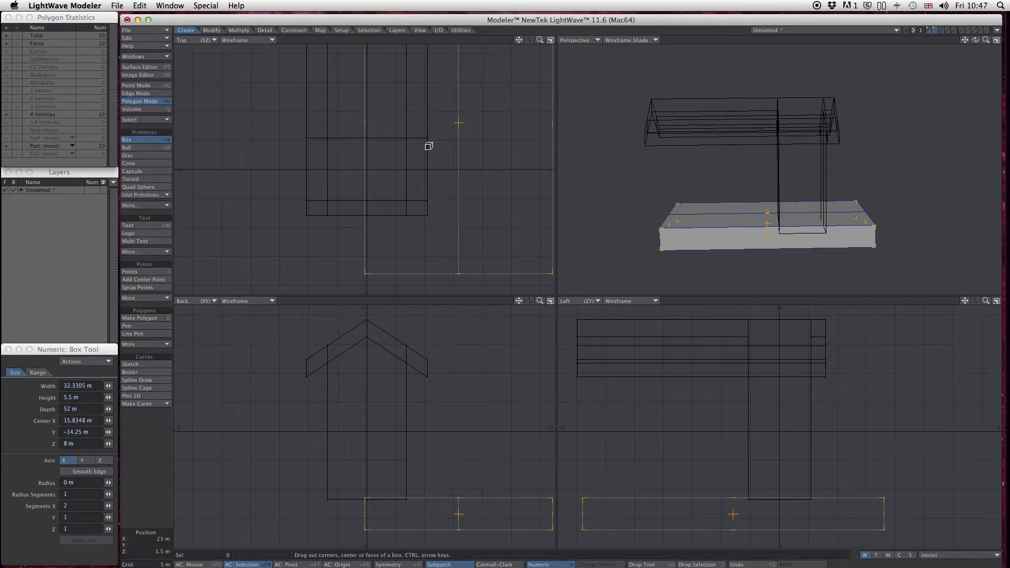
{"action": "left_click_drag", "start_coordinate": [363, 124], "coordinate": [178, 129]}
- Reduce the box to a single segment along X and finish creating it
{"action": "key", "text": "Right"}
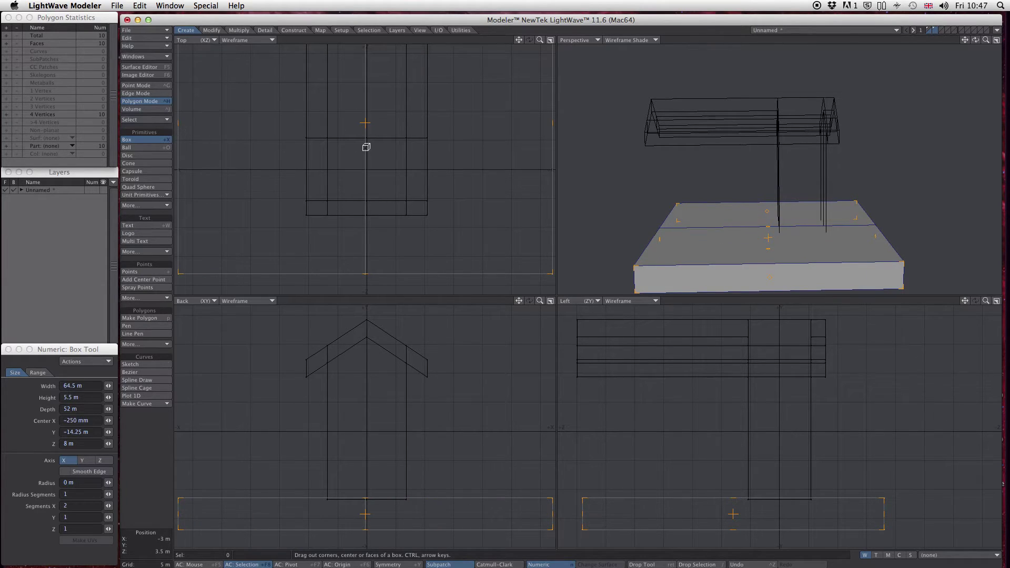
{"action": "key", "text": "Left"}
{"action": "key", "text": "Left"}
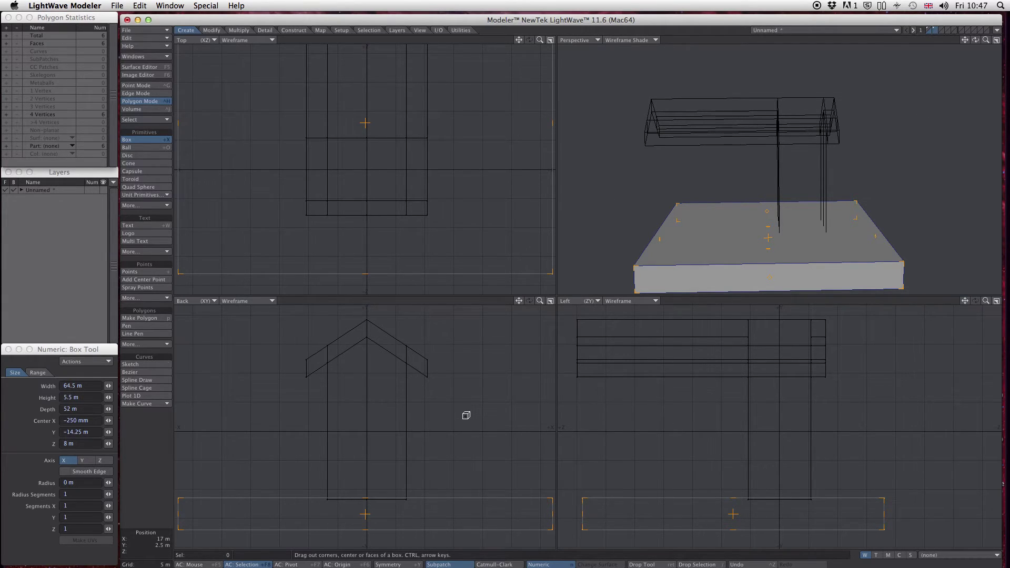
{"action": "key", "text": "Return"}
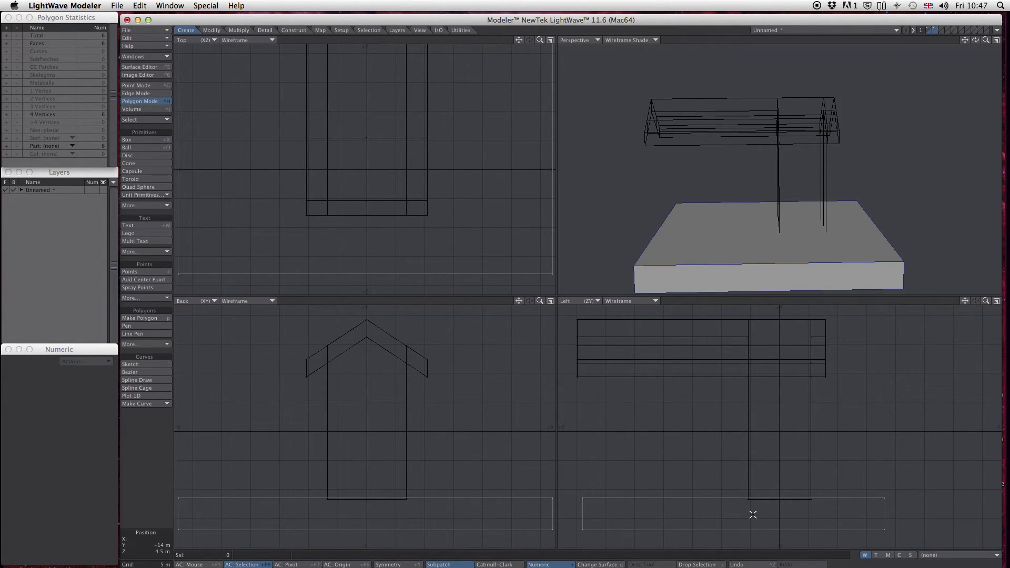
- Rotate the box by -14° about the X axis and move it about 4 m up and 4 m forward to cross the wall's base
{"action": "key", "text": "y"}
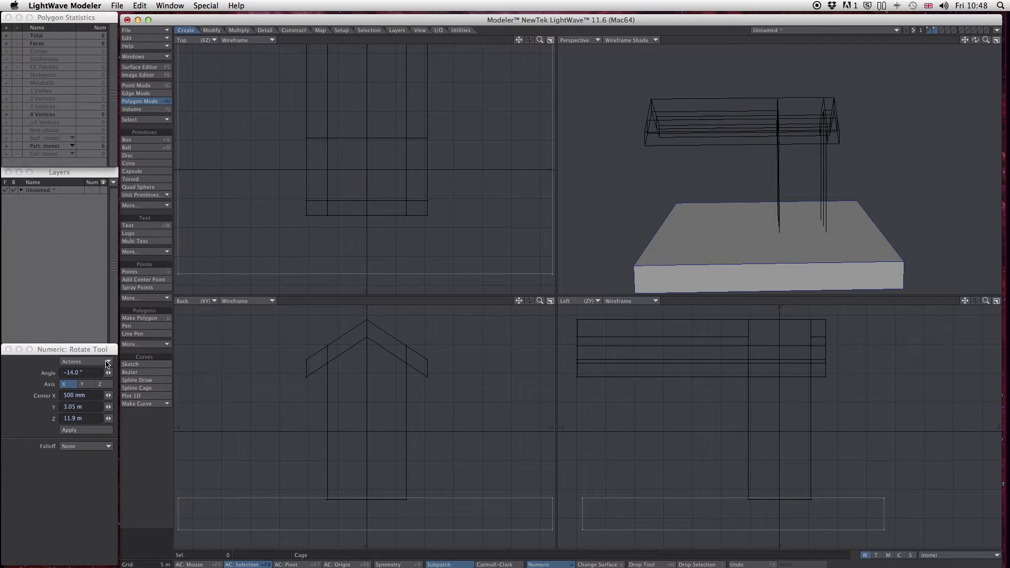
{"action": "left_click", "coordinate": [73, 431]}
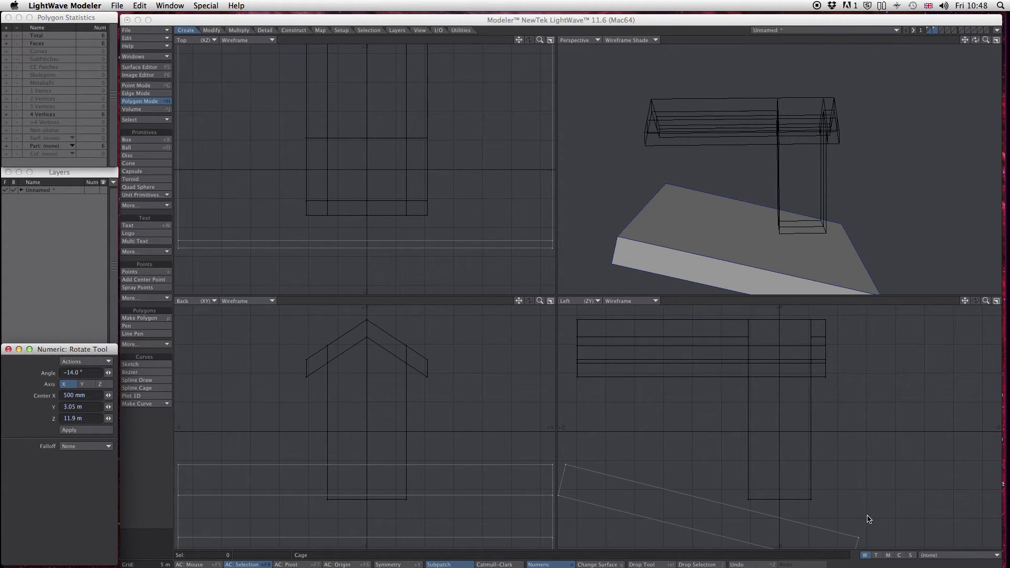
{"action": "left_click", "coordinate": [934, 30]}
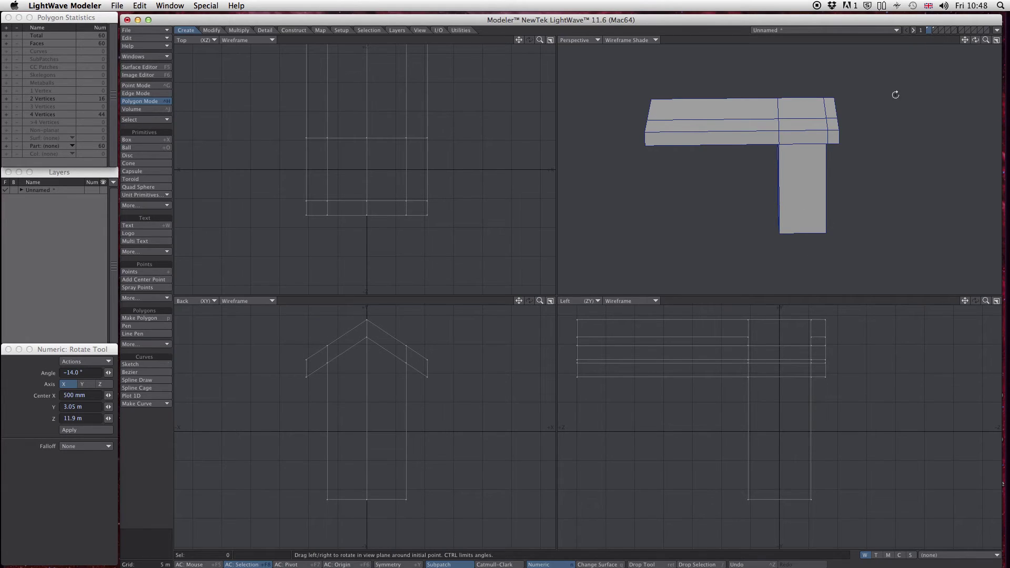
{"action": "left_click", "coordinate": [935, 32]}
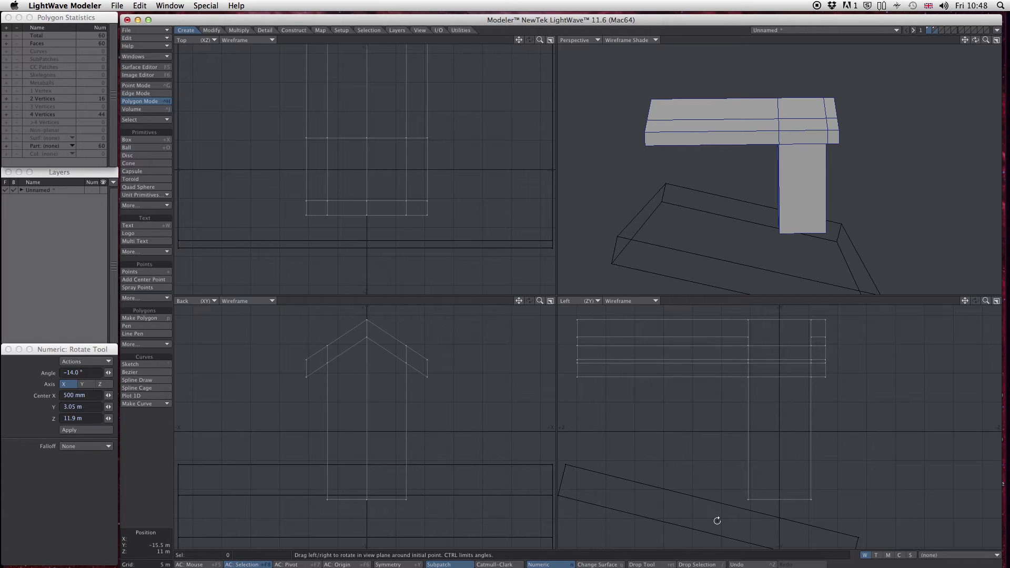
{"action": "left_click", "coordinate": [932, 30]}
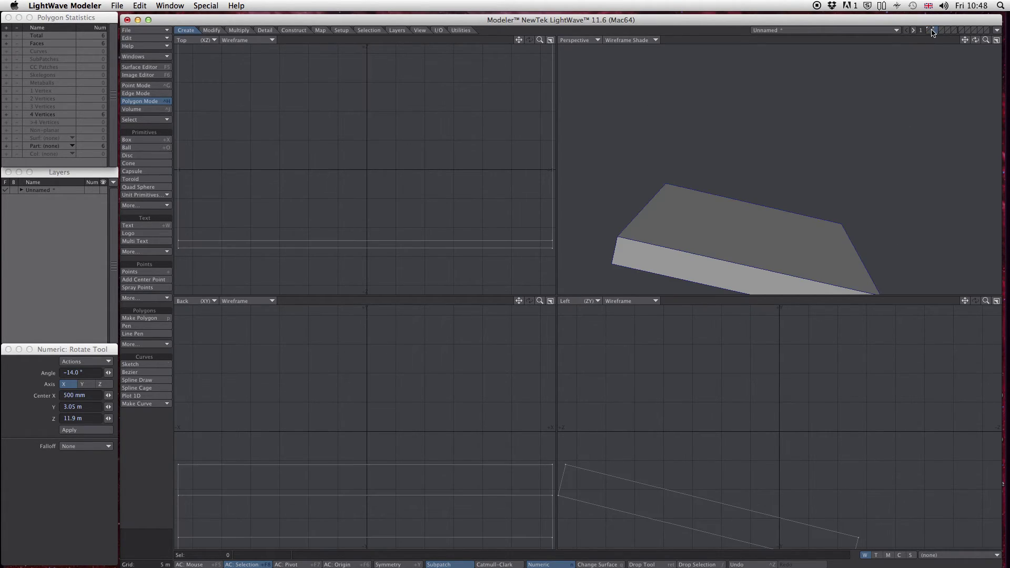
{"action": "left_click", "coordinate": [929, 31]}
{"action": "key", "text": "t"}
{"action": "left_click_drag", "start_coordinate": [716, 522], "coordinate": [728, 496]}
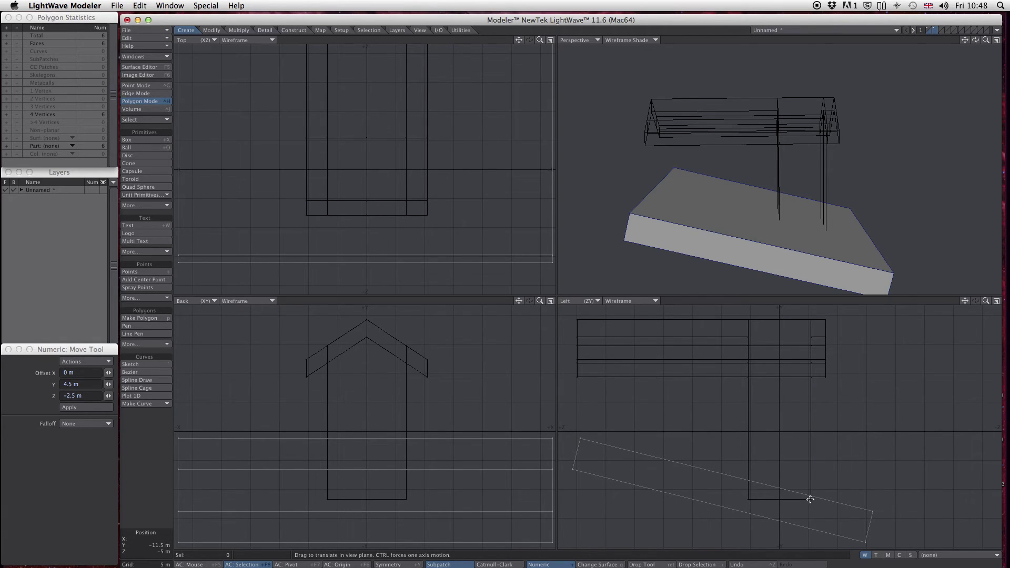
{"action": "left_click_drag", "start_coordinate": [803, 510], "coordinate": [812, 511]}
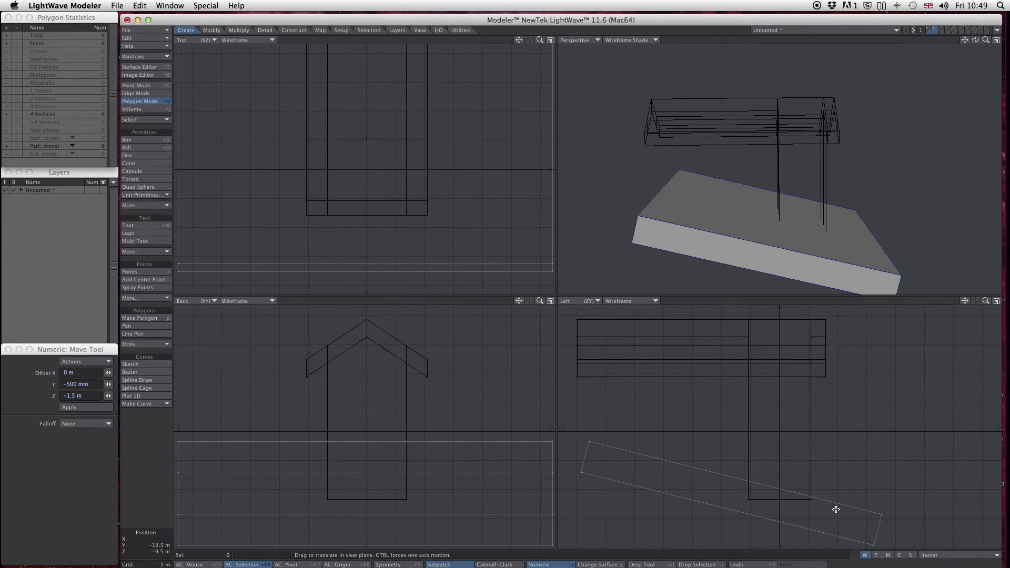
{"action": "key", "text": "space"}
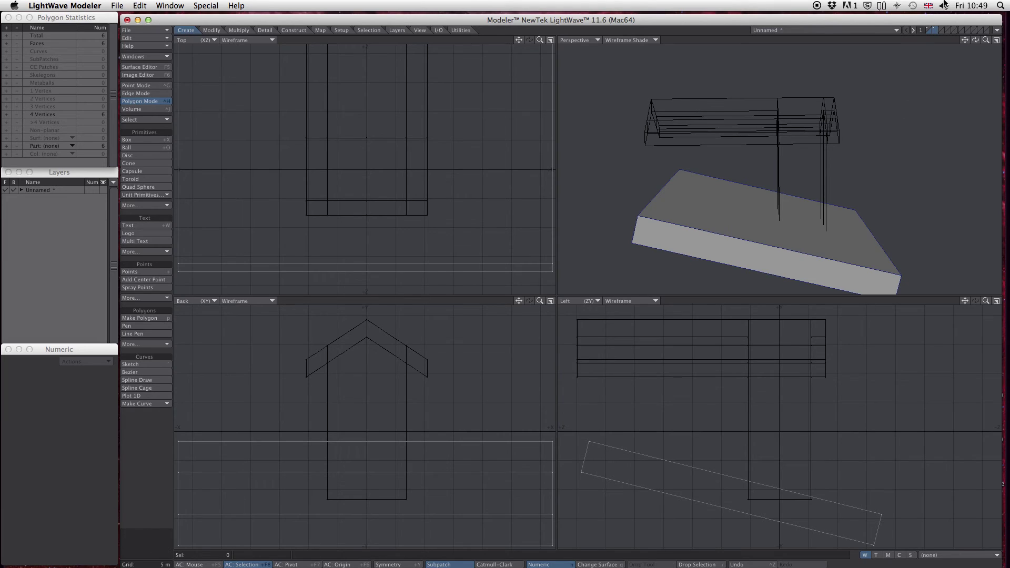
- With the dormer layer in front and the box as background, Boolean Subtract the box to cut the wall's base at a slope
{"action": "left_click", "coordinate": [936, 28]}
{"action": "left_click", "coordinate": [930, 33]}
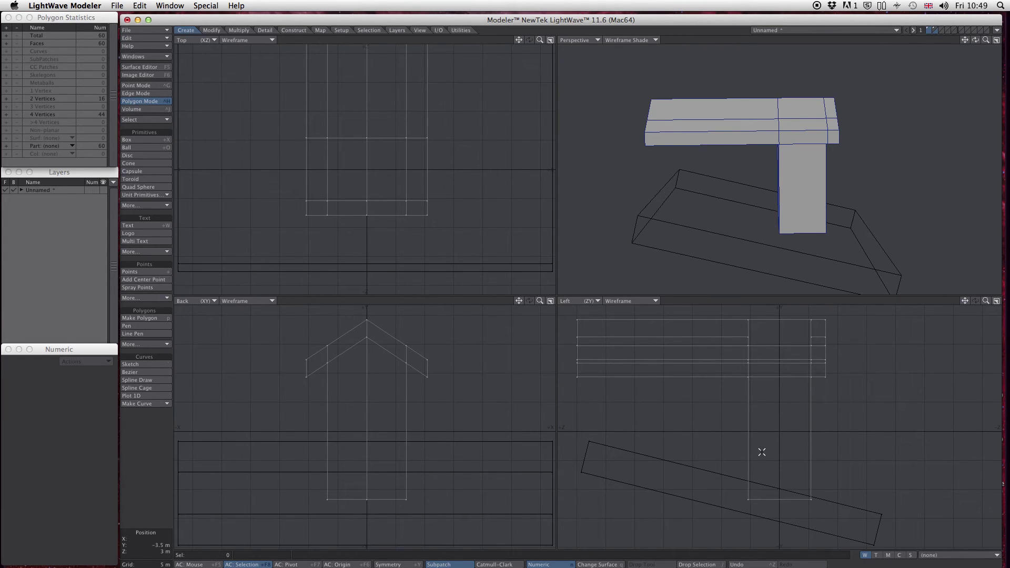
{"action": "left_click", "coordinate": [292, 30]}
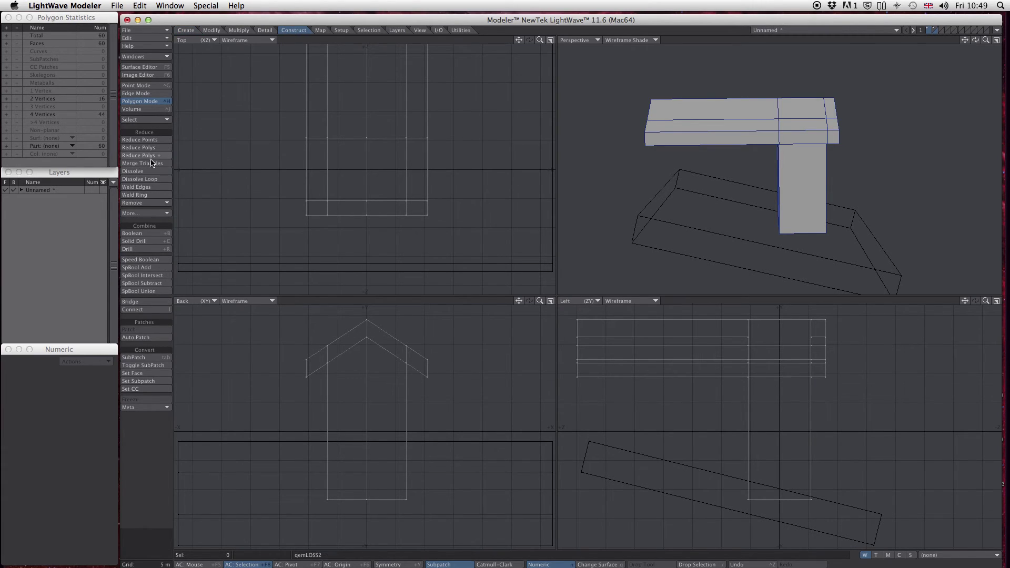
{"action": "left_click", "coordinate": [134, 233]}
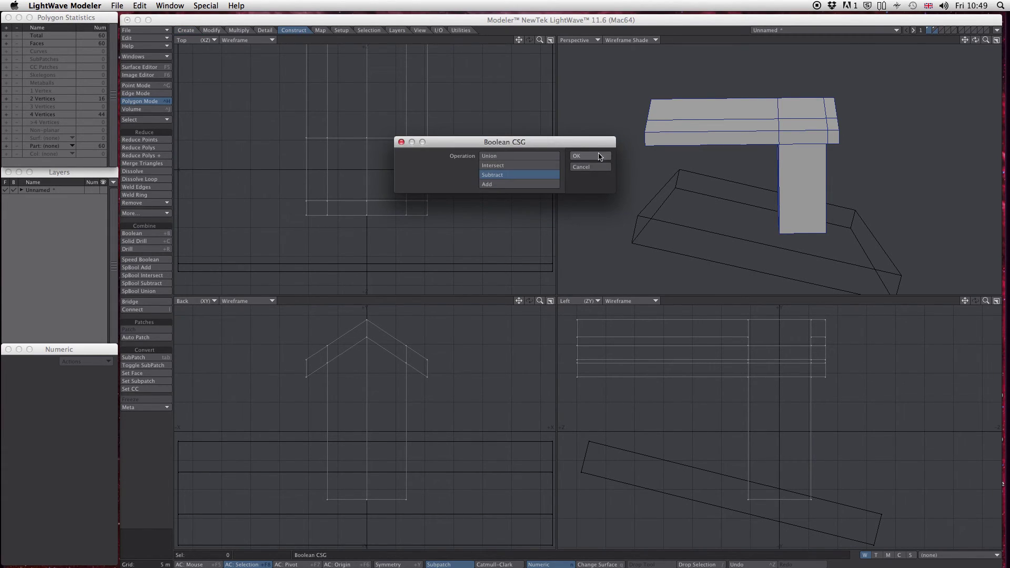
{"action": "left_click", "coordinate": [594, 158]}
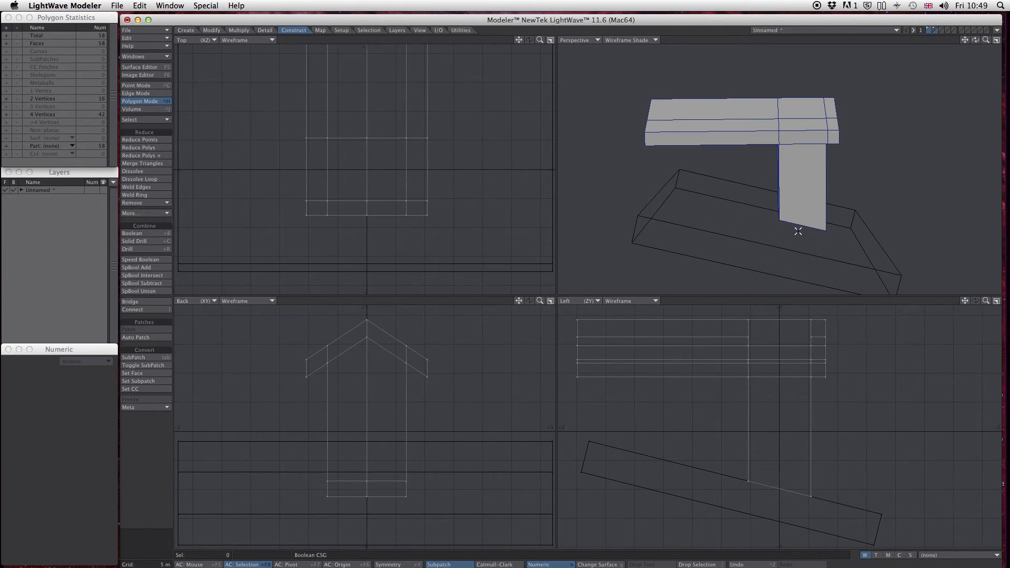
- Bring the box layer forward with the dormer behind and move the box about 22 m up and 27 m back onto the rear roof
{"action": "left_click", "coordinate": [935, 29]}
{"action": "left_click", "coordinate": [928, 32]}
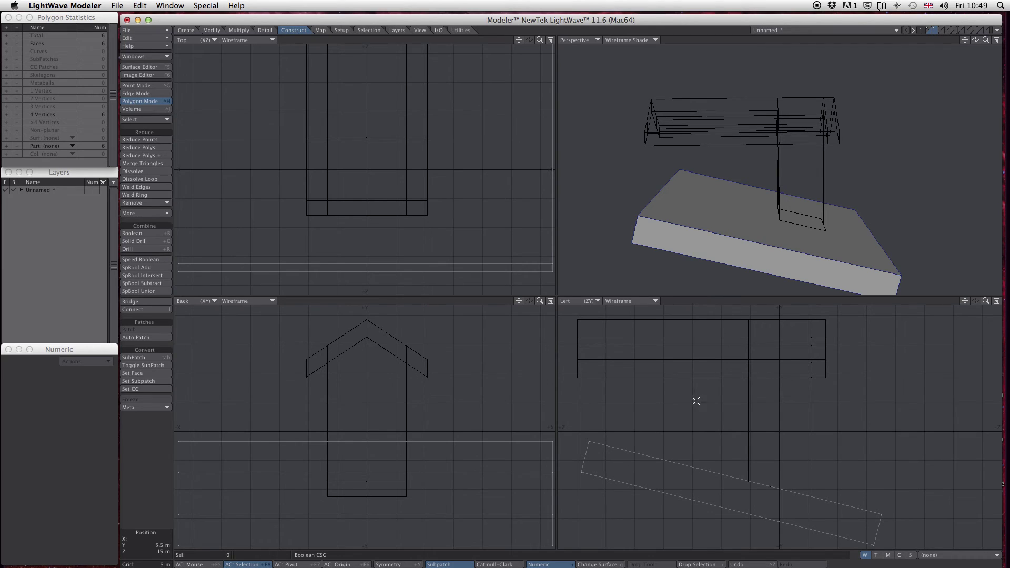
{"action": "scroll", "coordinate": [771, 475], "scroll_direction": "down", "scroll_amount": 3}
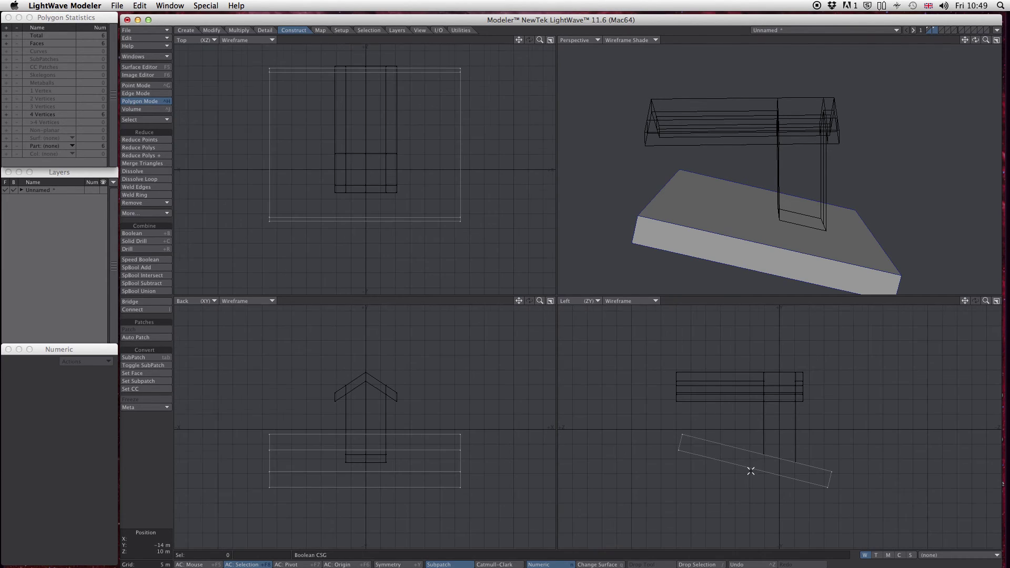
{"action": "key", "text": "t"}
{"action": "left_click_drag", "start_coordinate": [766, 459], "coordinate": [709, 413]}
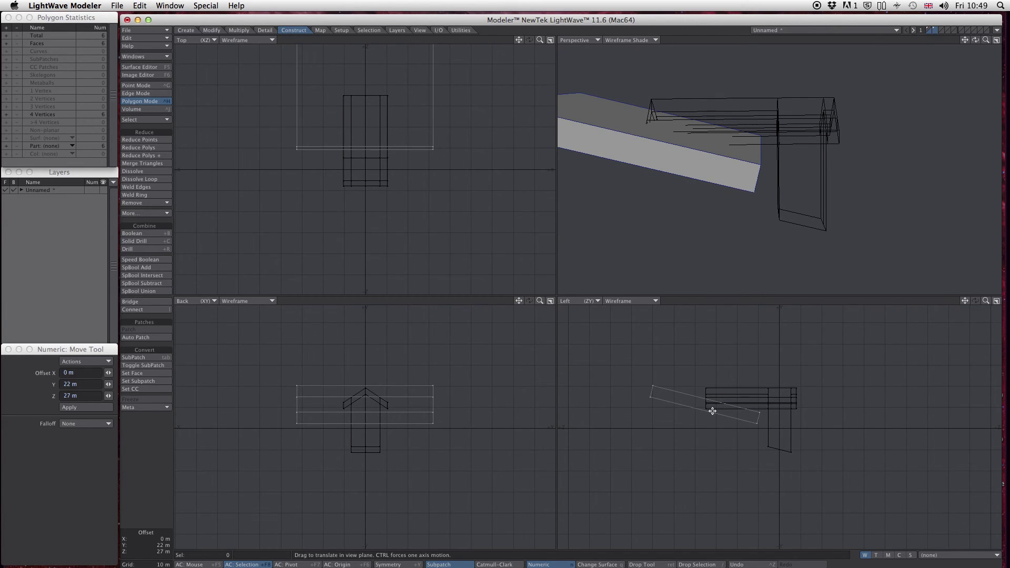
- Rotate the box to a steeper slope and shift it about 5 m up and 5 m forward so it cuts through the dormer's rear roof
{"action": "key", "text": "y"}
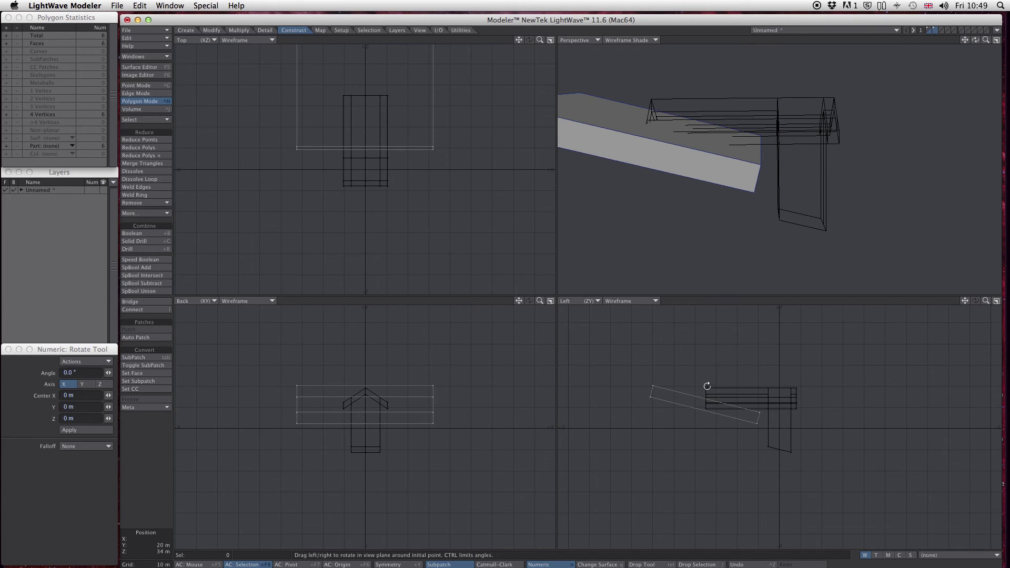
{"action": "left_click_drag", "start_coordinate": [703, 403], "coordinate": [715, 399]}
{"action": "key", "text": "t"}
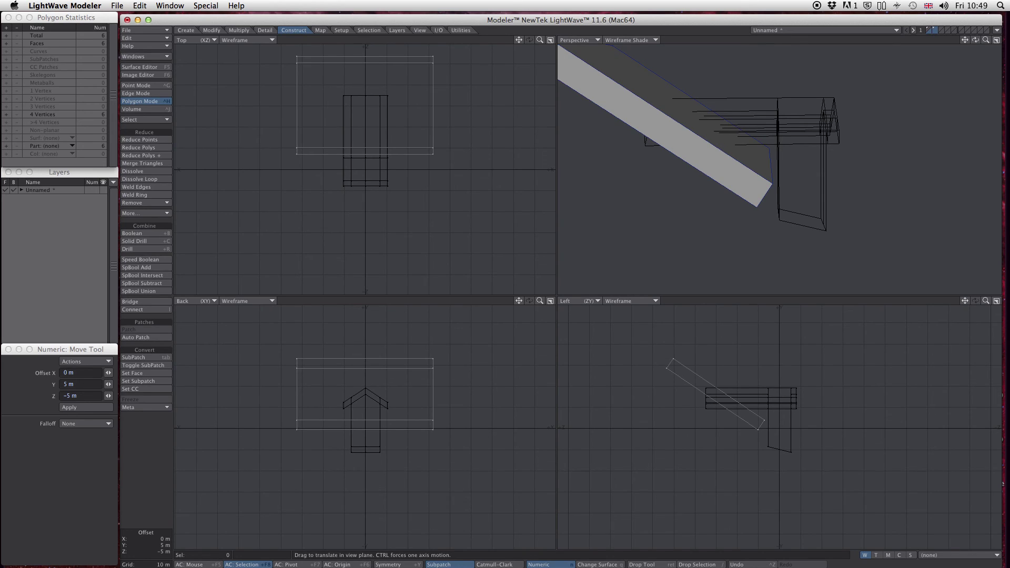
{"action": "left_click_drag", "start_coordinate": [714, 398], "coordinate": [715, 398]}
{"action": "key", "text": "Return"}
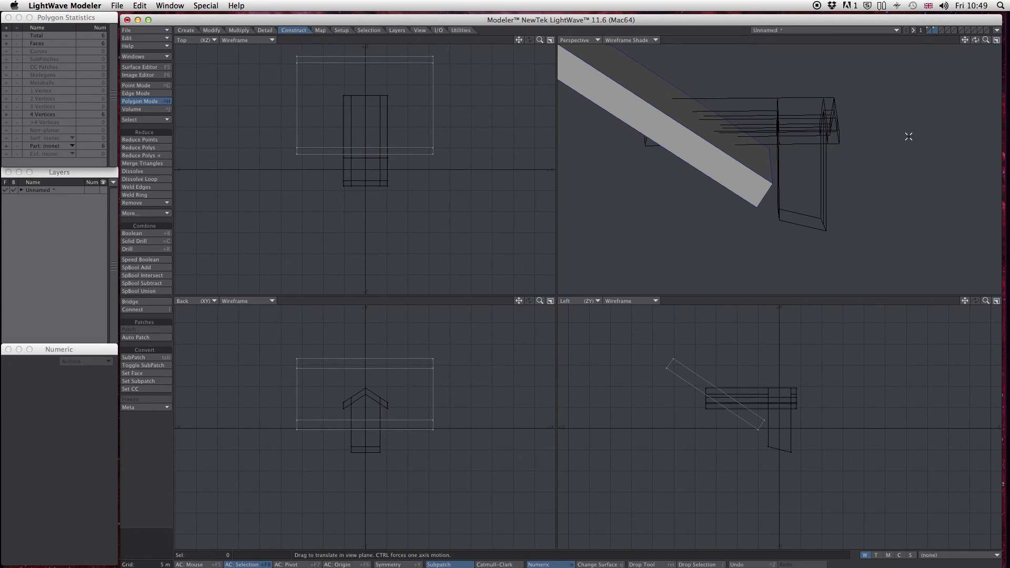
- Make the dormer layer active with the box as background and Boolean Subtract the box from the rear roof
{"action": "left_click", "coordinate": [930, 30]}
{"action": "left_click", "coordinate": [935, 33]}
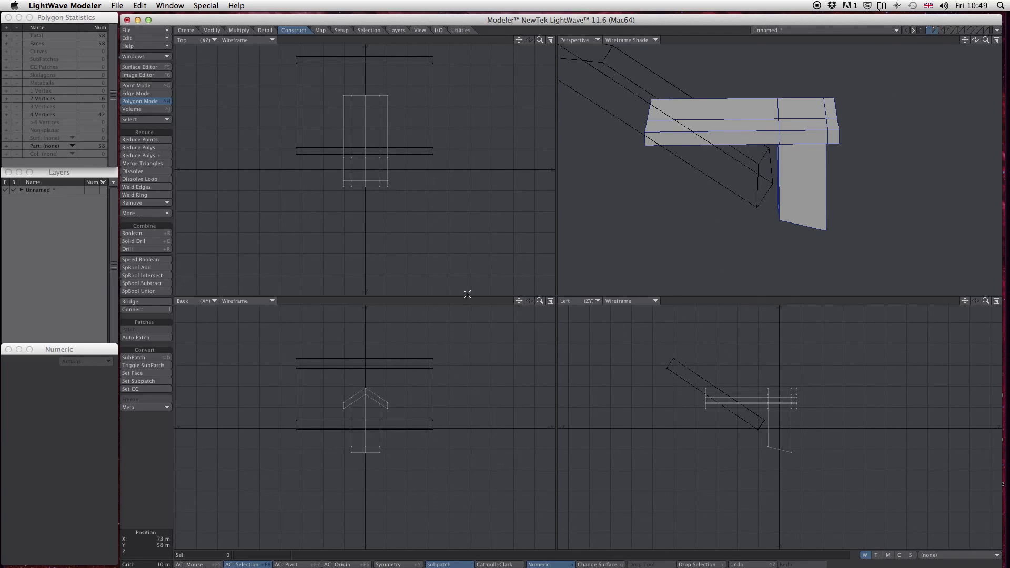
{"action": "left_click", "coordinate": [155, 237]}
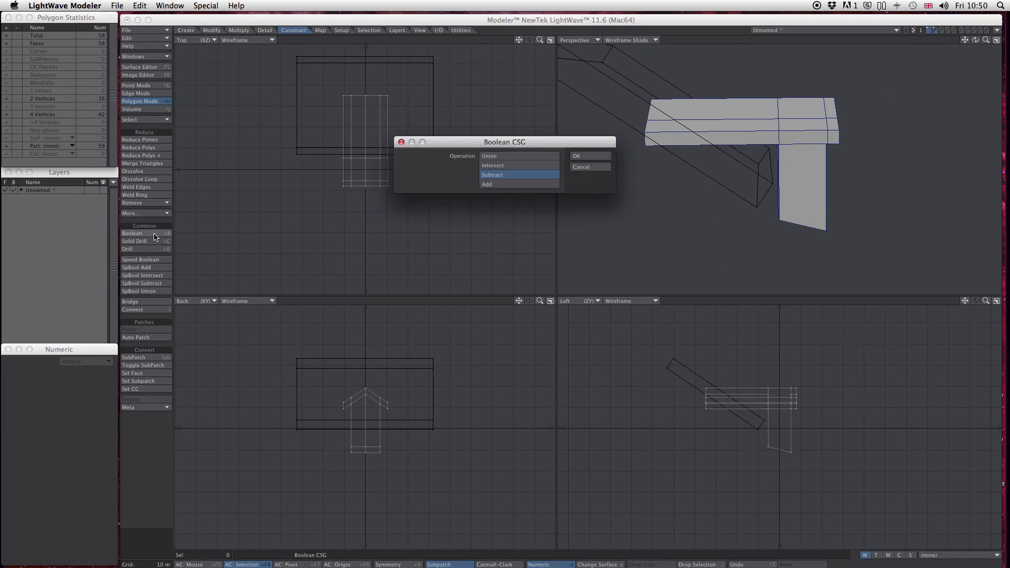
{"action": "left_click", "coordinate": [590, 157]}
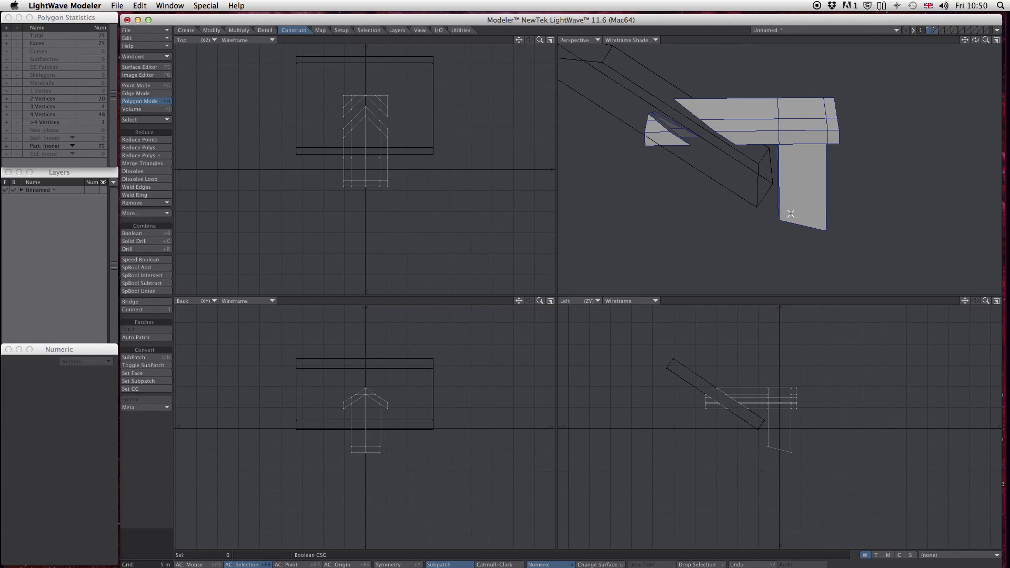
- Show only the dormer layer, delete the cut-off rear roof fragment, and inspect the trimmed dormer in the perspective view
{"action": "left_click_drag", "start_coordinate": [769, 205], "coordinate": [755, 121], "text": "alt"}
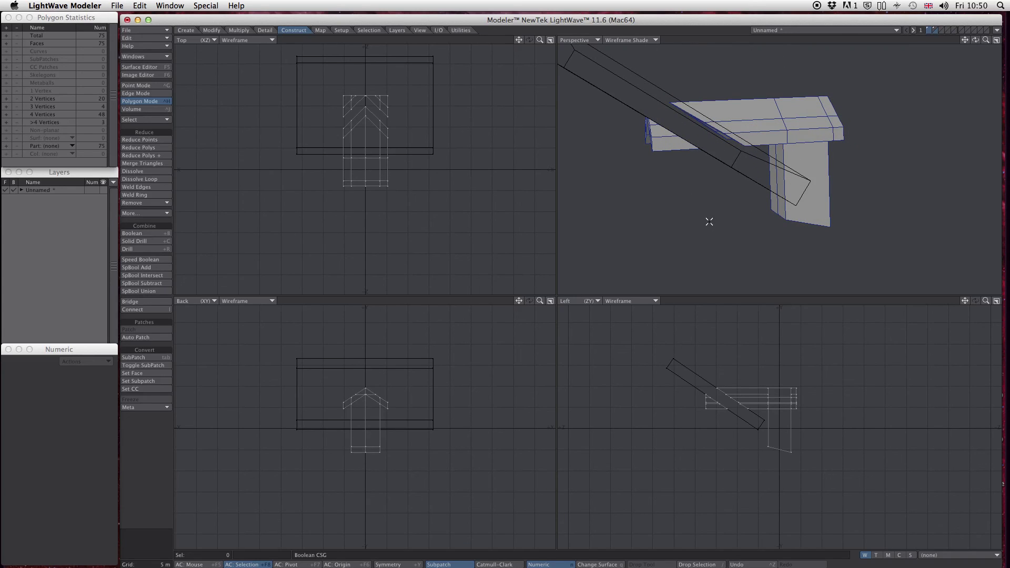
{"action": "left_click", "coordinate": [929, 31]}
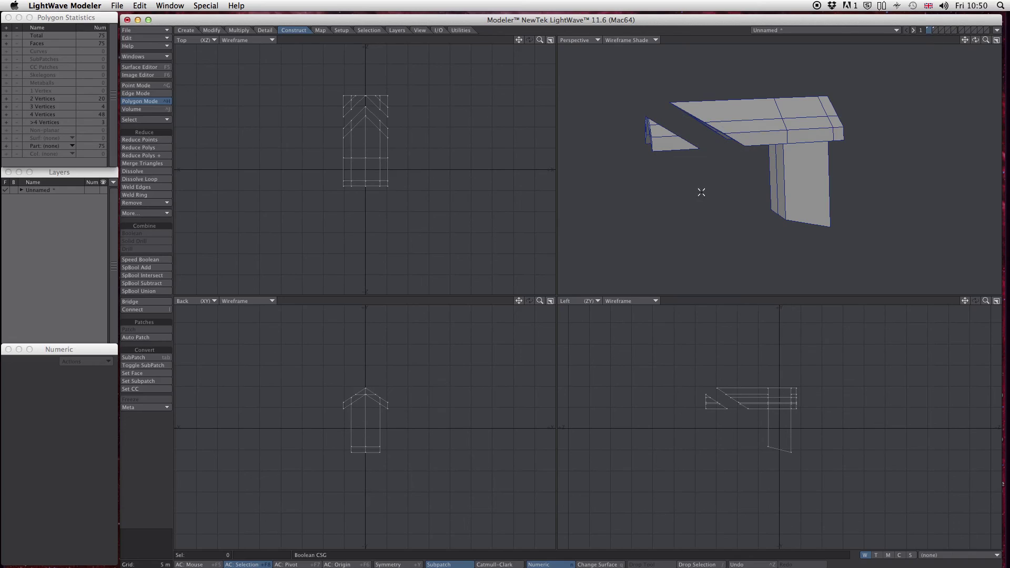
{"action": "mouse_move", "coordinate": [696, 386]}
{"action": "right_mouse_down"}
{"action": "mouse_move", "coordinate": [720, 402]}
{"action": "mouse_move", "coordinate": [681, 420]}
{"action": "mouse_move", "coordinate": [672, 384]}
{"action": "right_mouse_up"}
{"action": "key", "text": "Delete"}
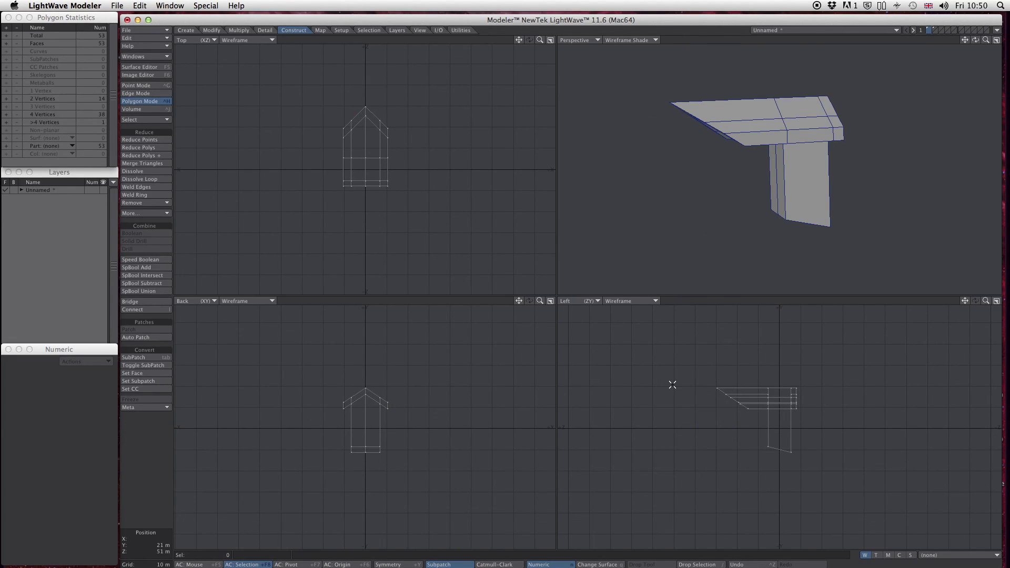
{"action": "left_click_drag", "start_coordinate": [748, 191], "coordinate": [806, 173], "text": "alt"}
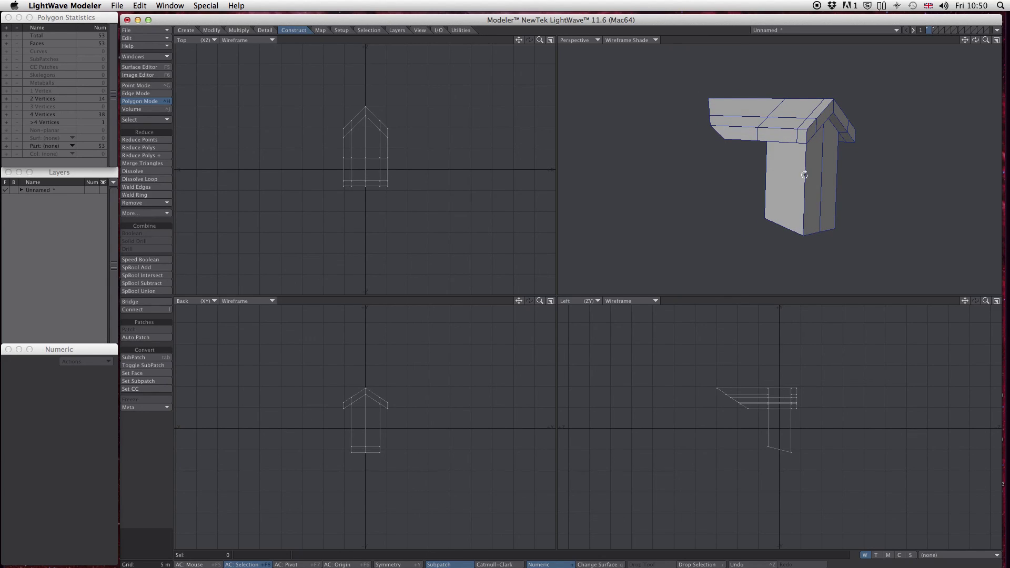